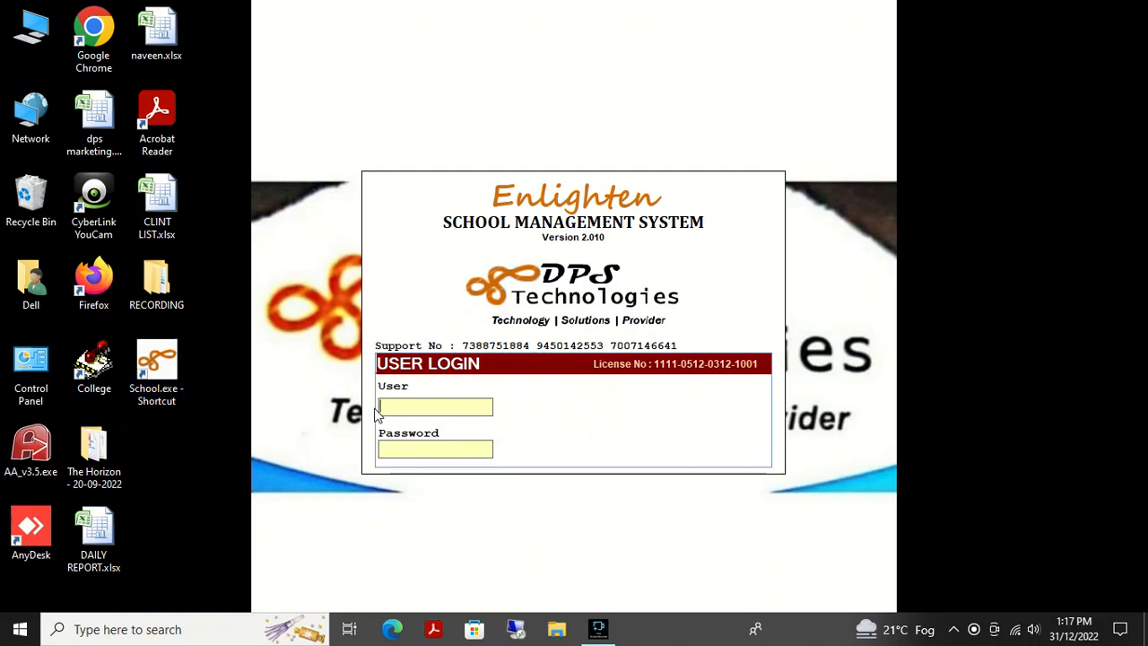
- Sign in with the user credentials to reach the 2017-2018 to 2022-2023 session list
{"action": "type", "text": "xyz"}
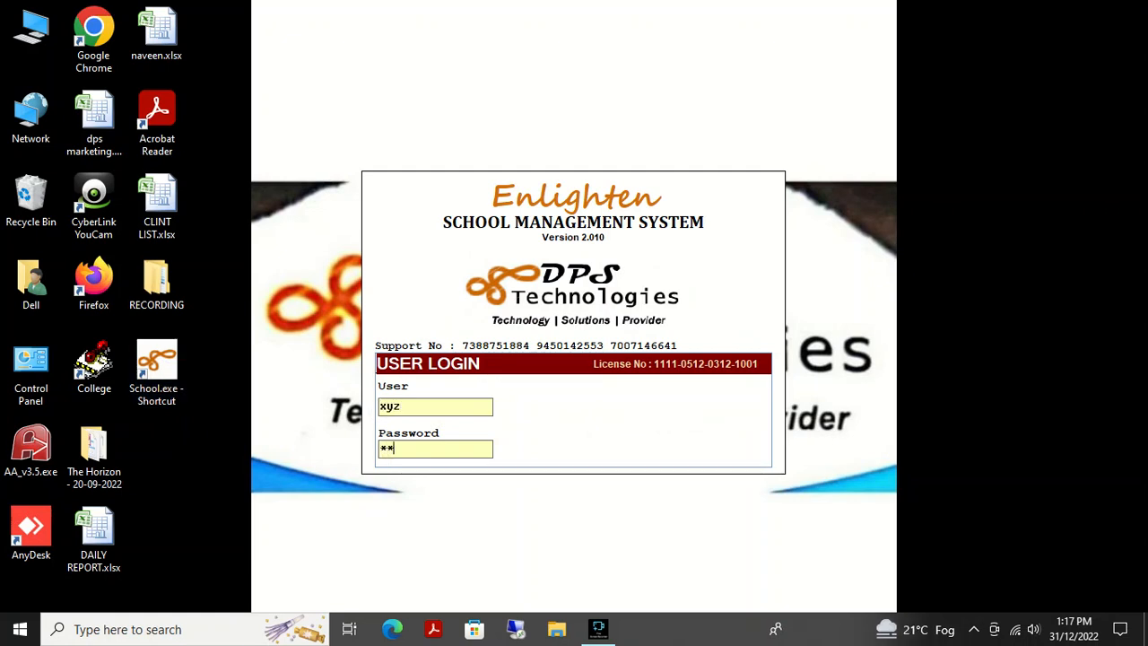
{"action": "key", "text": "Return"}
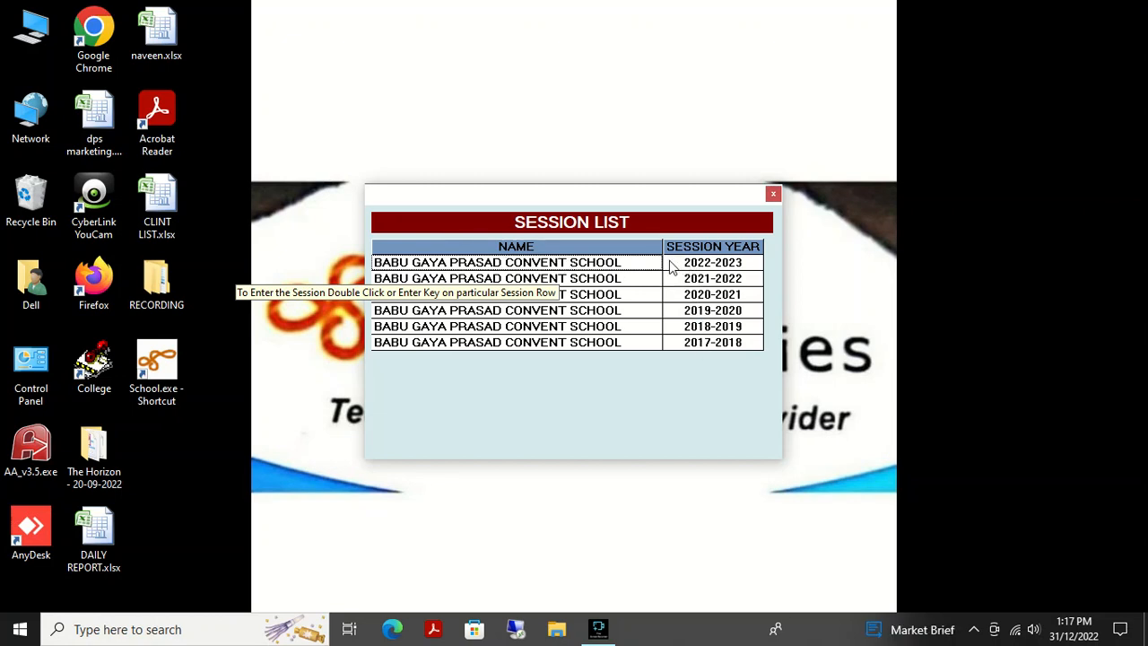
- Enter the 2022-2023 session and show the TIME TABLE functions in the sidebar
{"action": "double_click", "coordinate": [605, 269]}
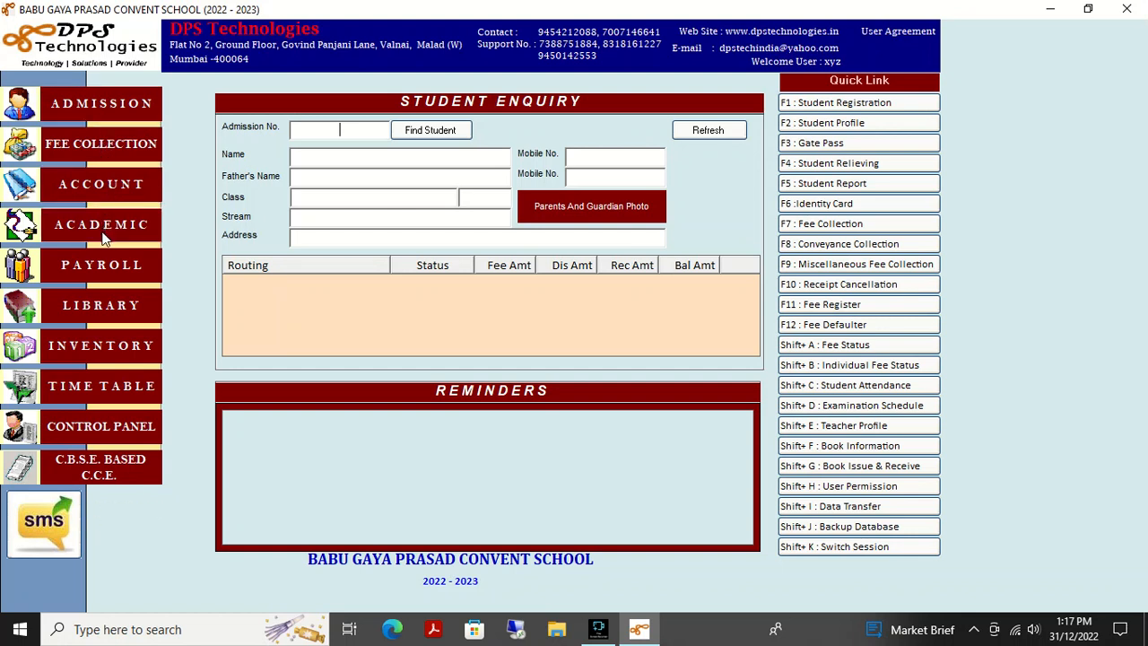
{"action": "left_click", "coordinate": [115, 403]}
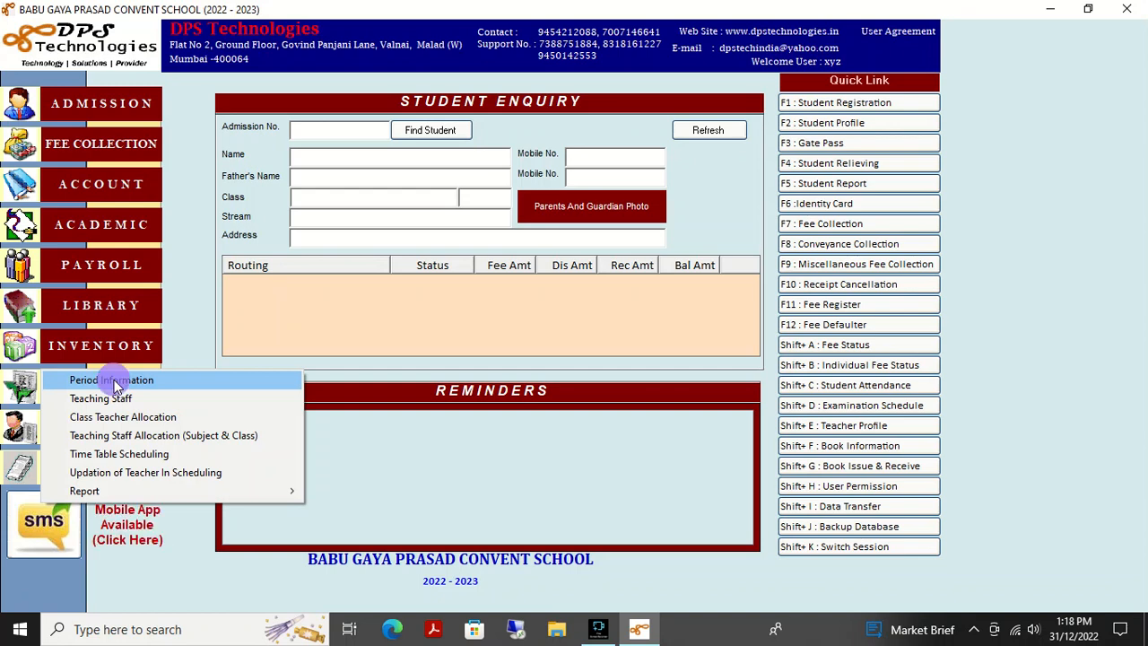
- Save periods 'hindi' and 'english' in Period Information, then close the form
{"action": "left_click", "coordinate": [114, 384]}
{"action": "left_click", "coordinate": [303, 129]}
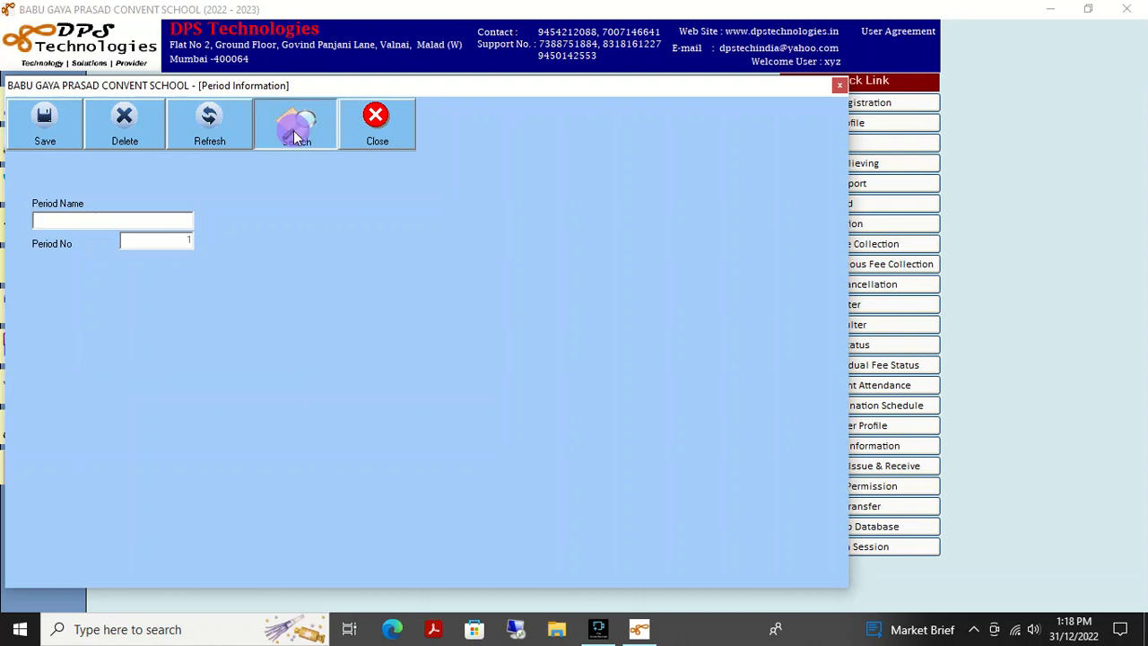
{"action": "left_click", "coordinate": [82, 223]}
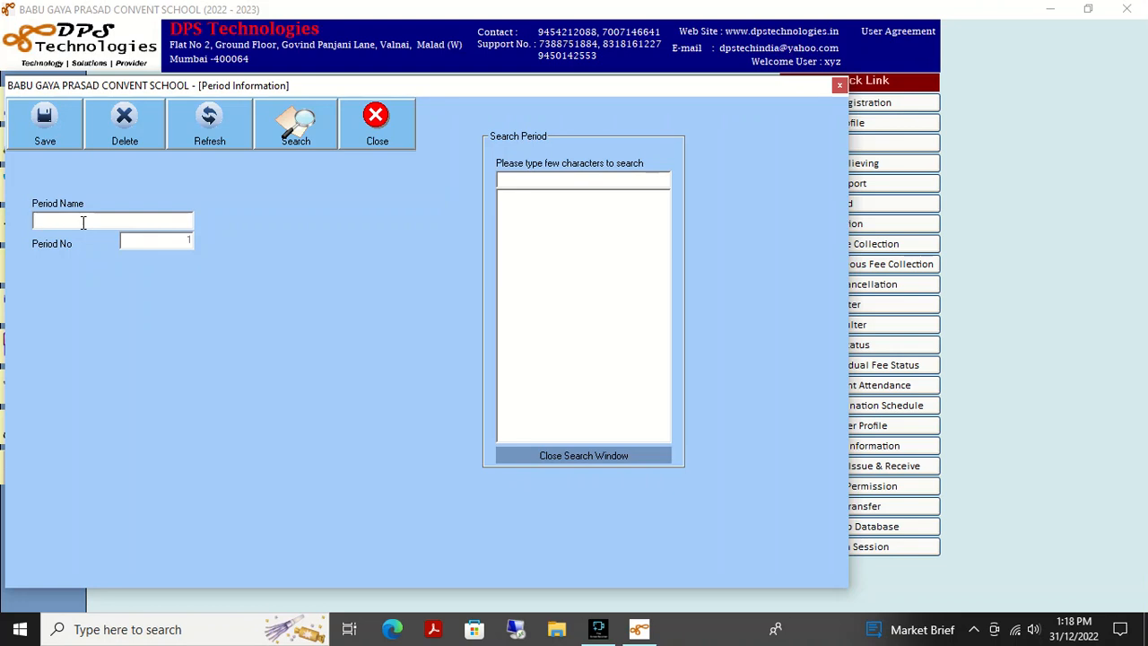
{"action": "type", "text": "hindi"}
{"action": "left_click", "coordinate": [44, 139]}
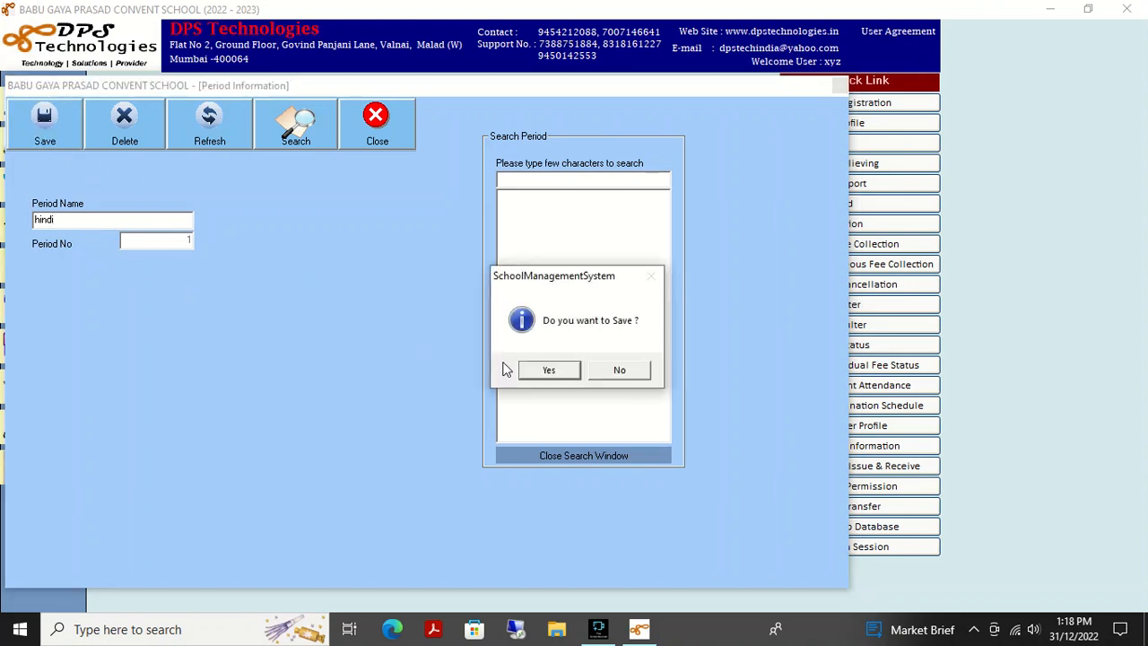
{"action": "left_click", "coordinate": [547, 370]}
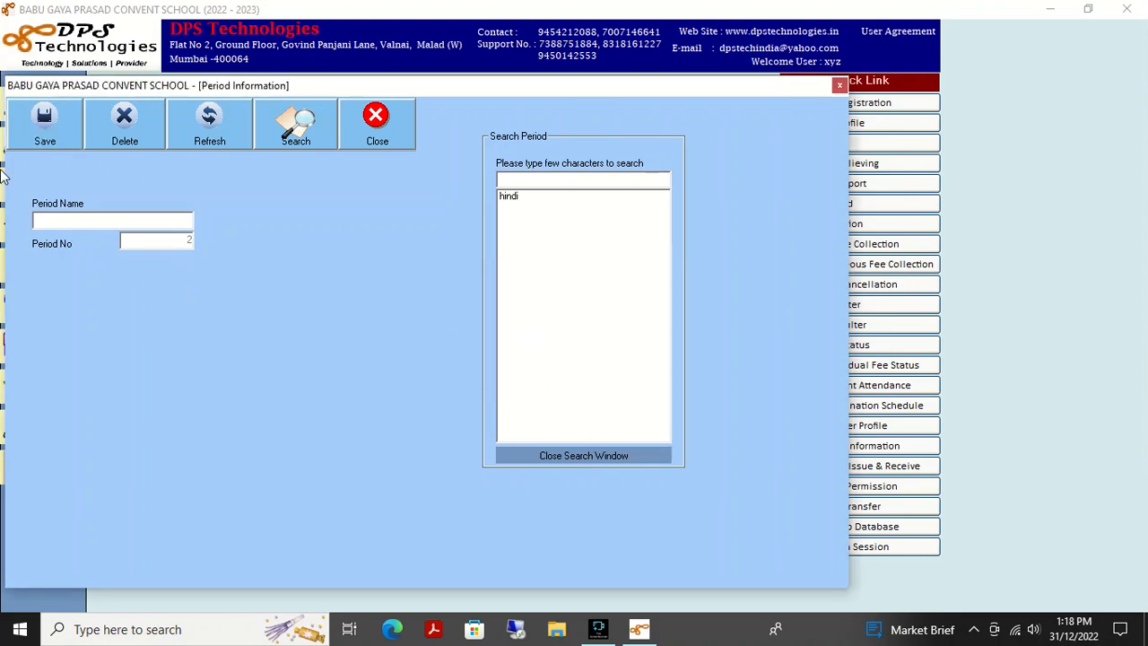
{"action": "left_click", "coordinate": [38, 223]}
{"action": "left_click", "coordinate": [50, 124]}
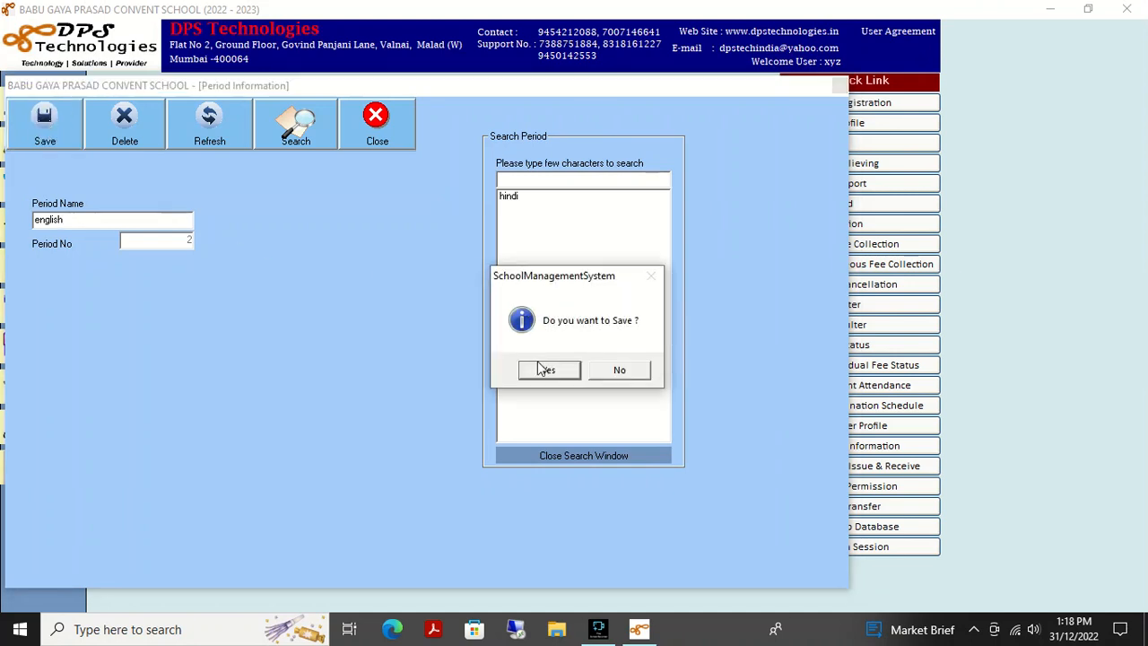
{"action": "left_click", "coordinate": [548, 370]}
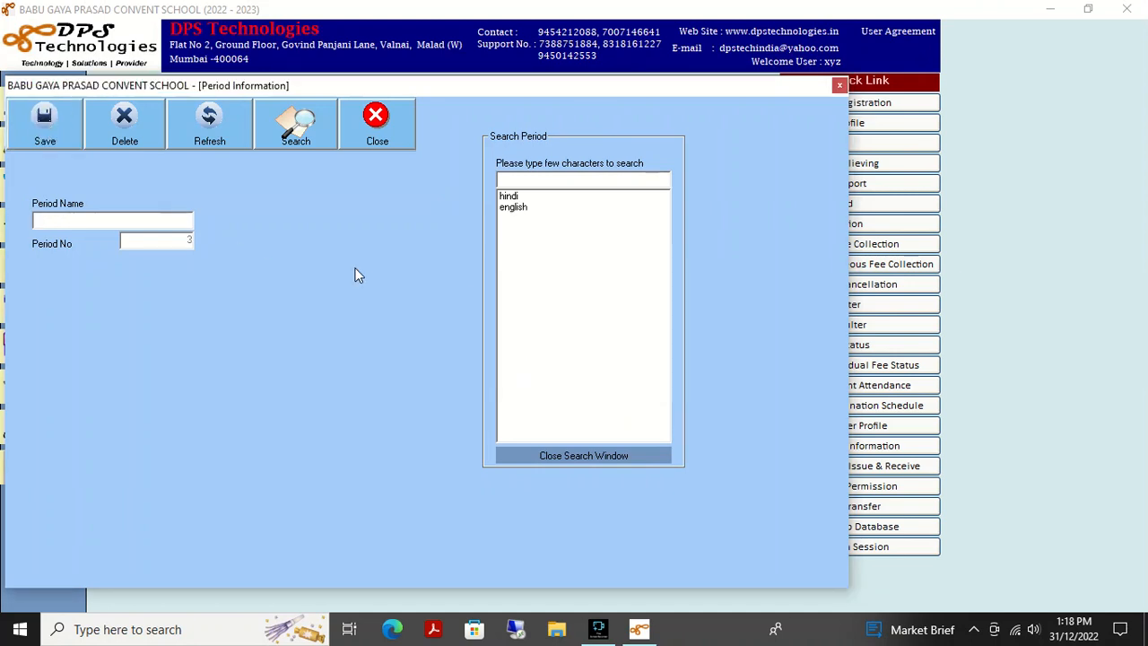
{"action": "left_click", "coordinate": [377, 125]}
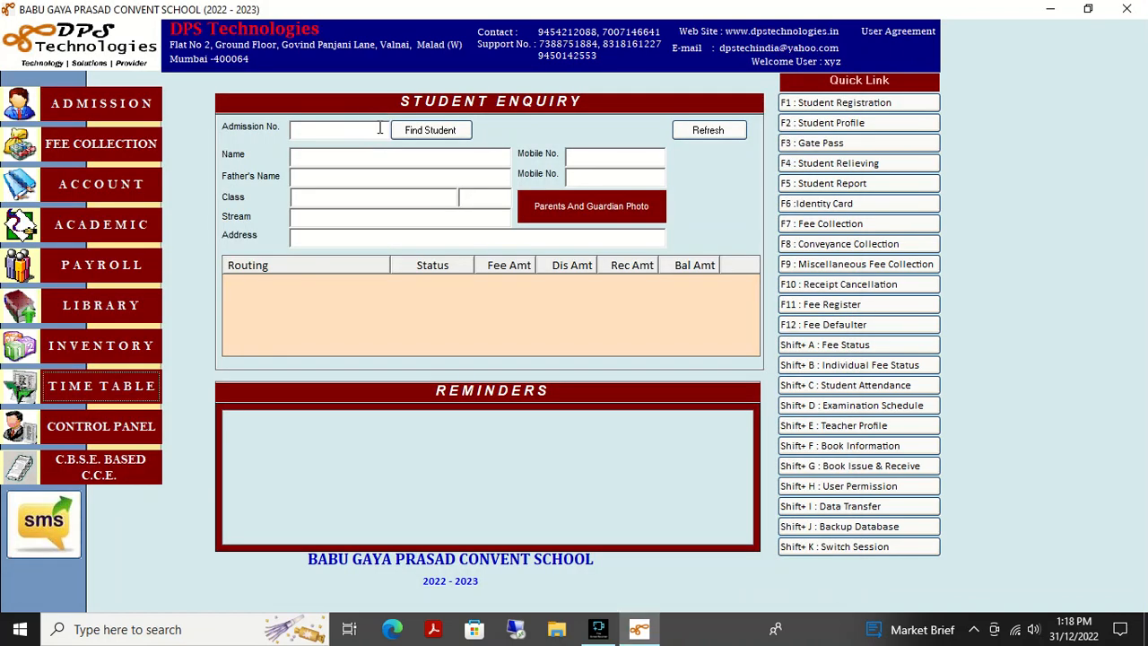
- Tick ENGLISH as a proficient subject in Teaching Staff Profile, then close without saving
{"action": "left_click", "coordinate": [141, 392]}
{"action": "left_click", "coordinate": [117, 399]}
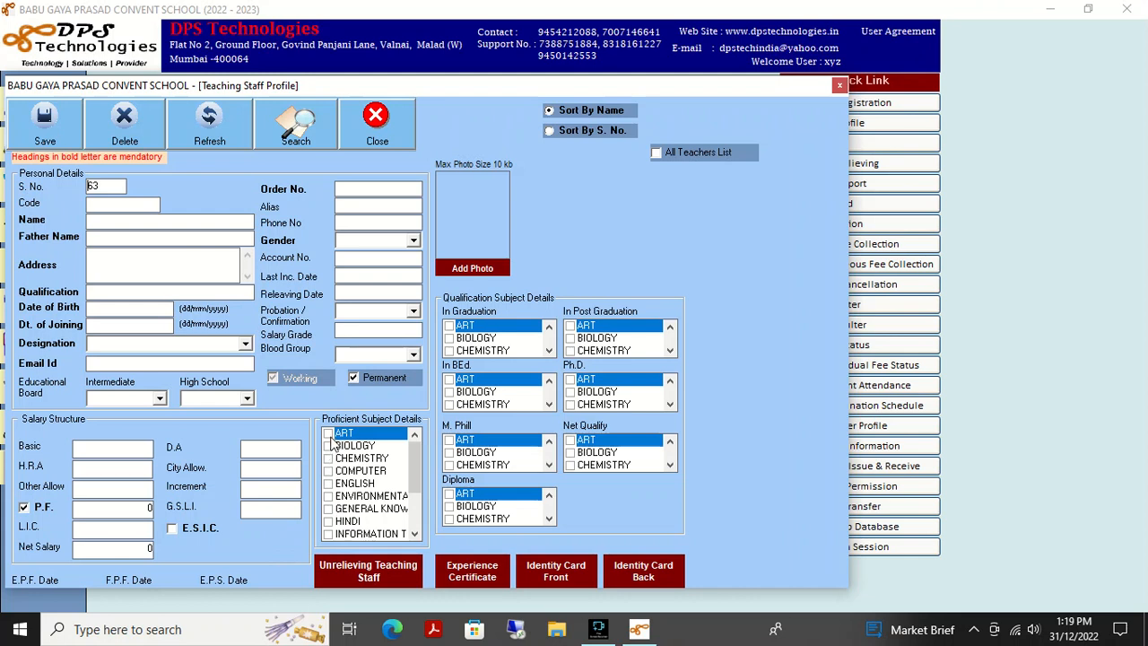
{"action": "left_click", "coordinate": [332, 498]}
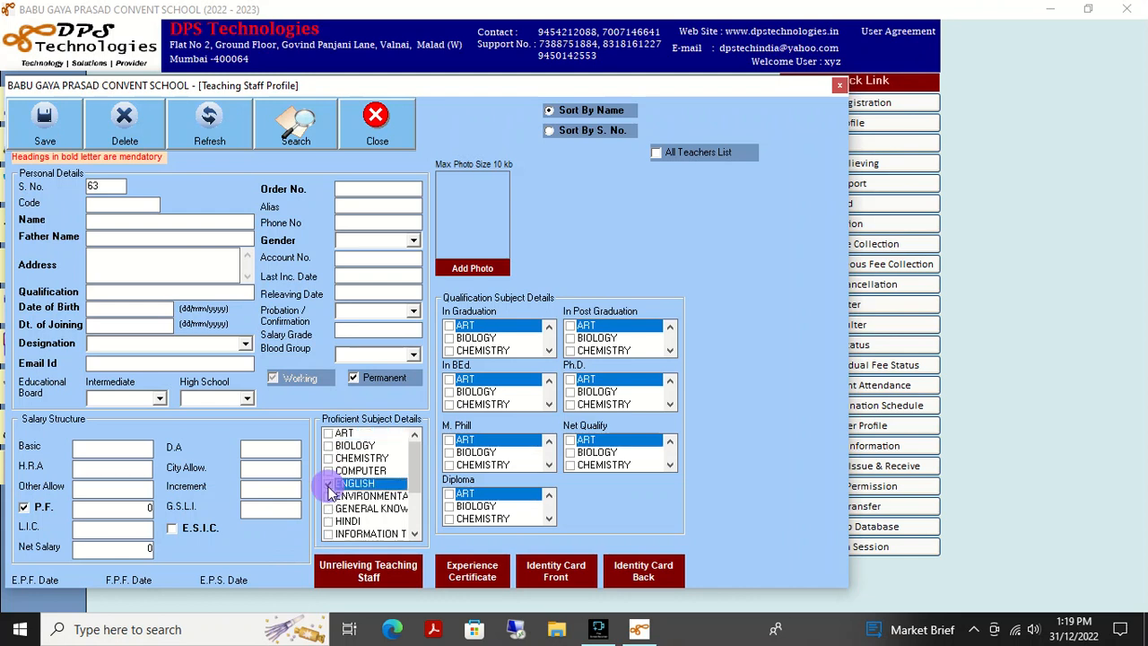
{"action": "left_click", "coordinate": [328, 484]}
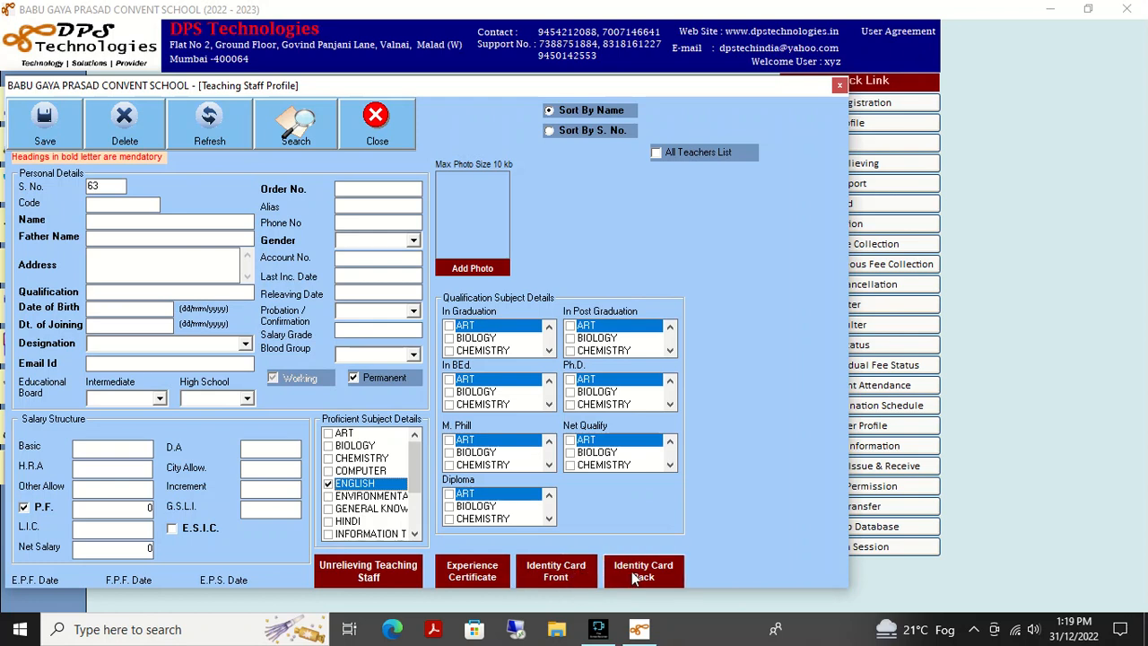
{"action": "left_click", "coordinate": [376, 123]}
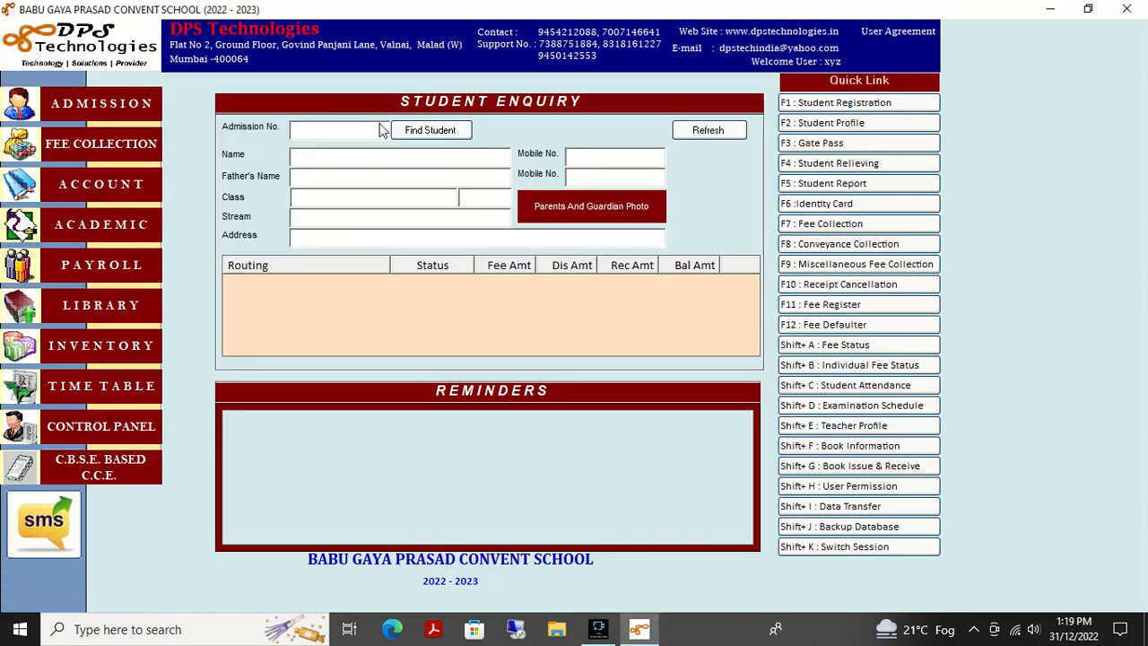
- Reopen and close the Teaching Staff Profile, then show the TIME TABLE functions again
{"action": "left_click", "coordinate": [114, 374]}
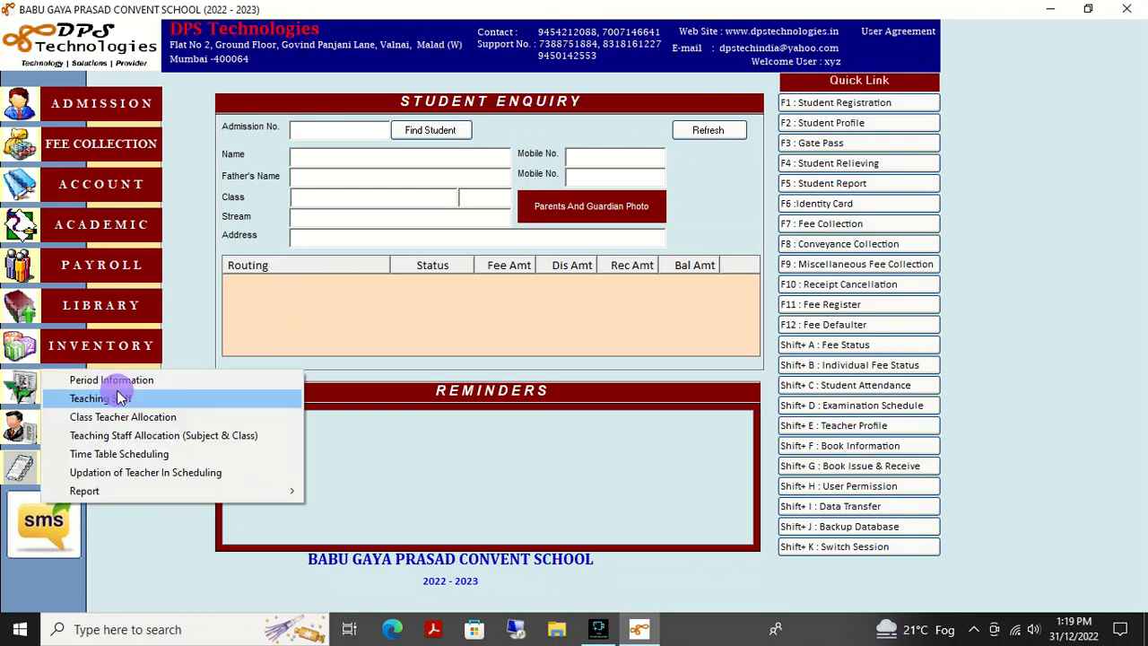
{"action": "left_click", "coordinate": [126, 395]}
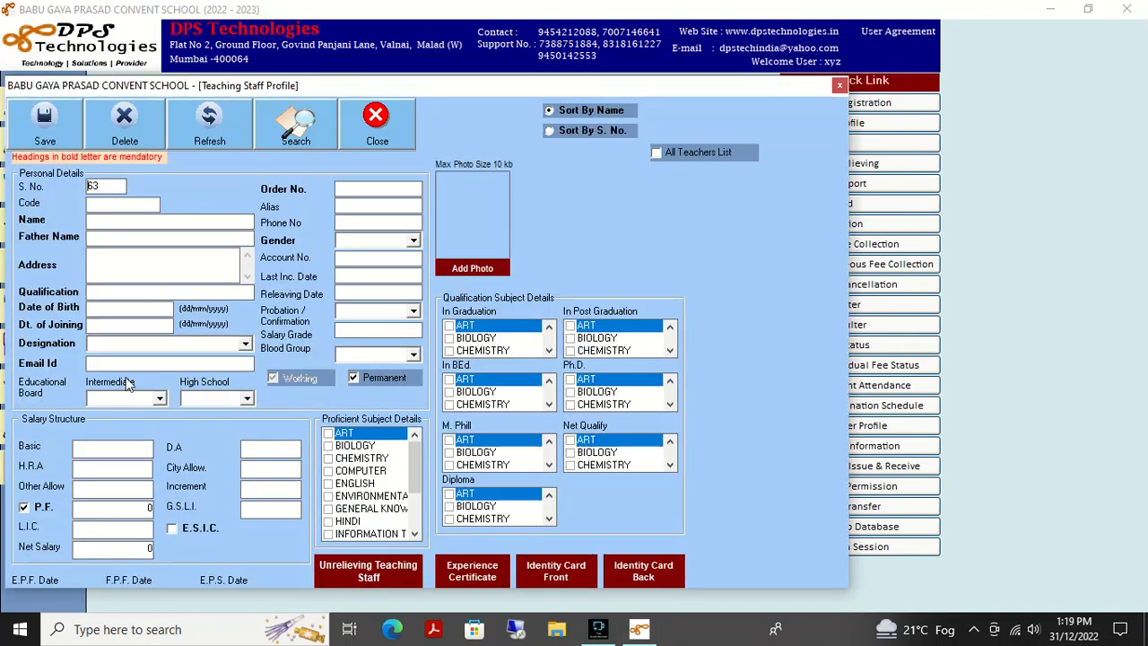
{"action": "left_click", "coordinate": [376, 123]}
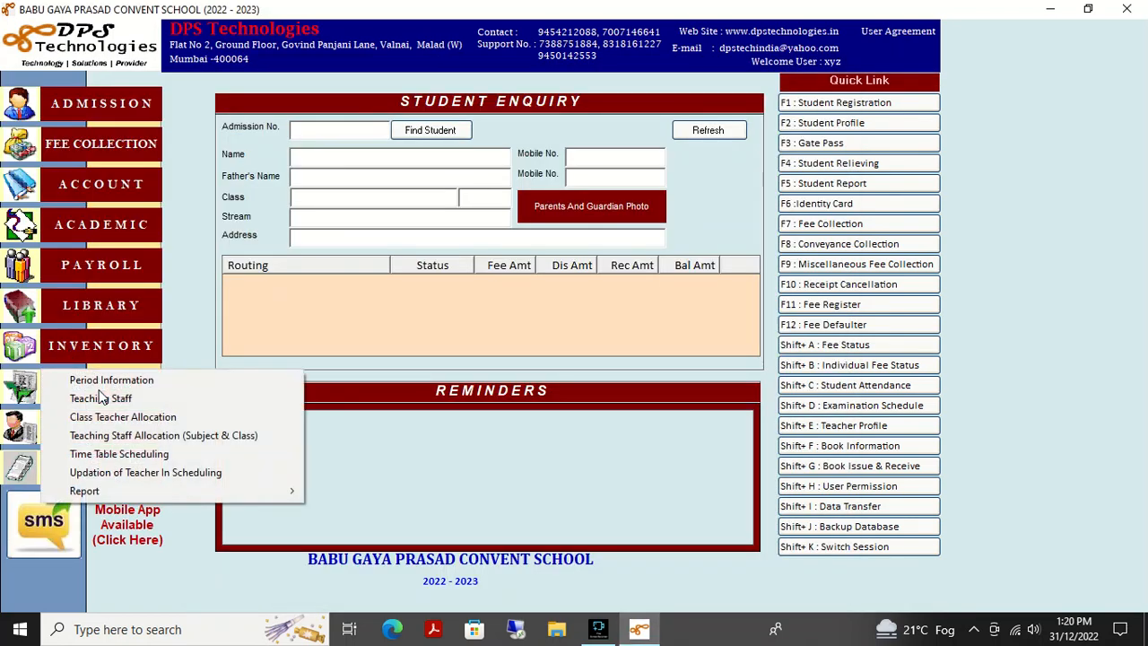
{"action": "left_click", "coordinate": [91, 387]}
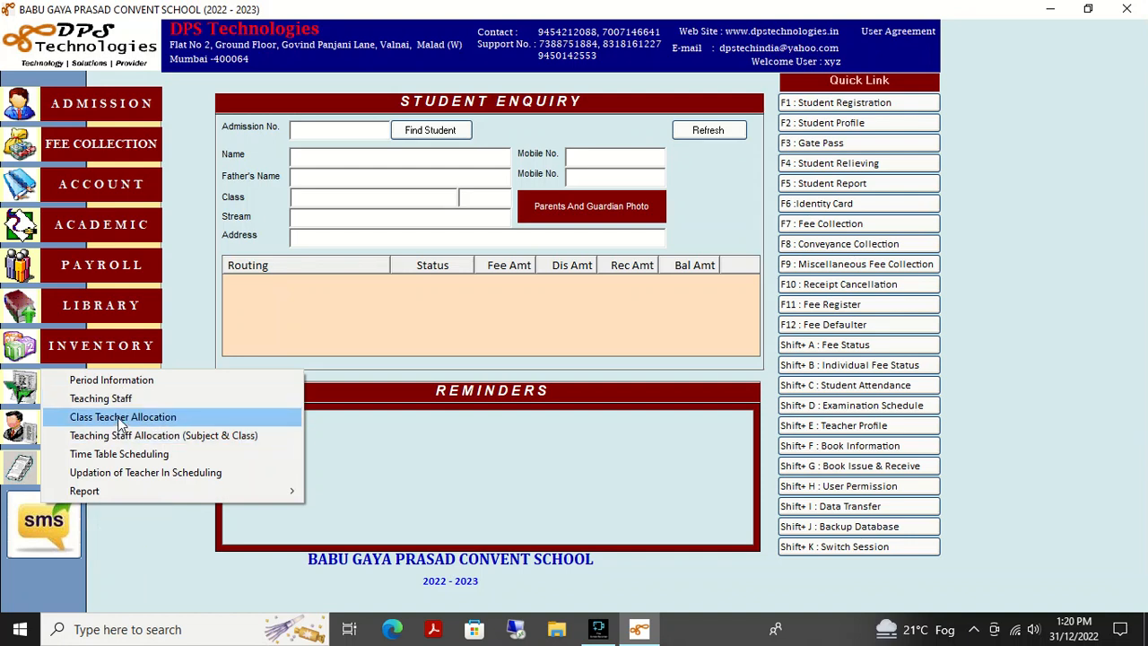
- Pick NURSERY, section A and a class teacher, decline saving, and close Class Teacher Allocation
{"action": "left_click", "coordinate": [117, 417]}
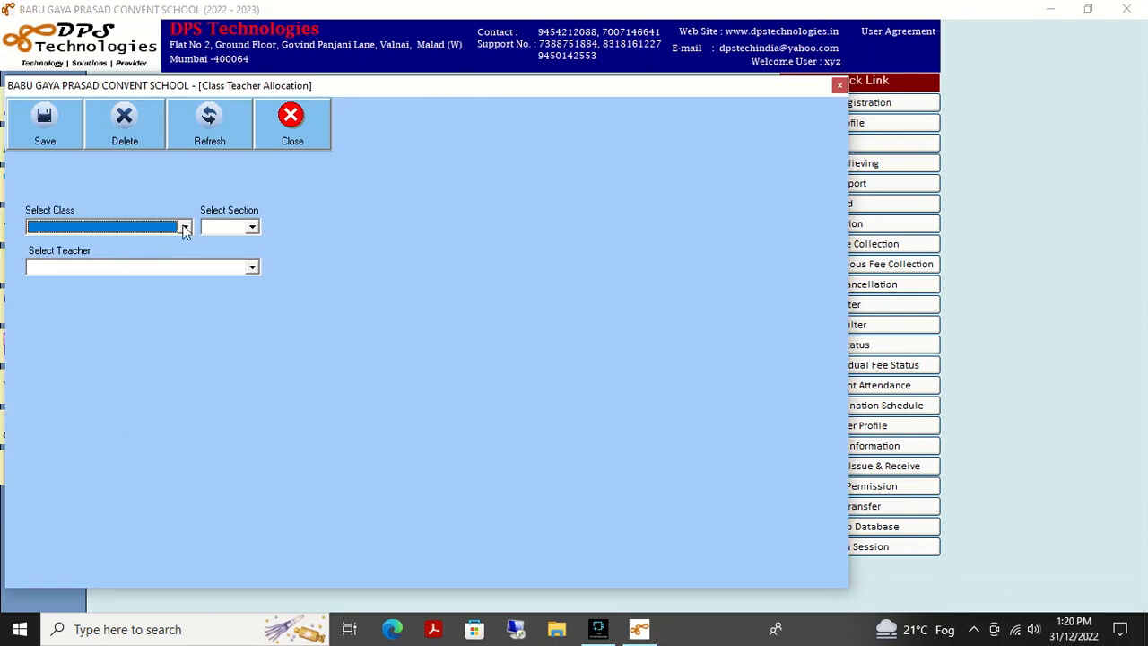
{"action": "left_click", "coordinate": [182, 225]}
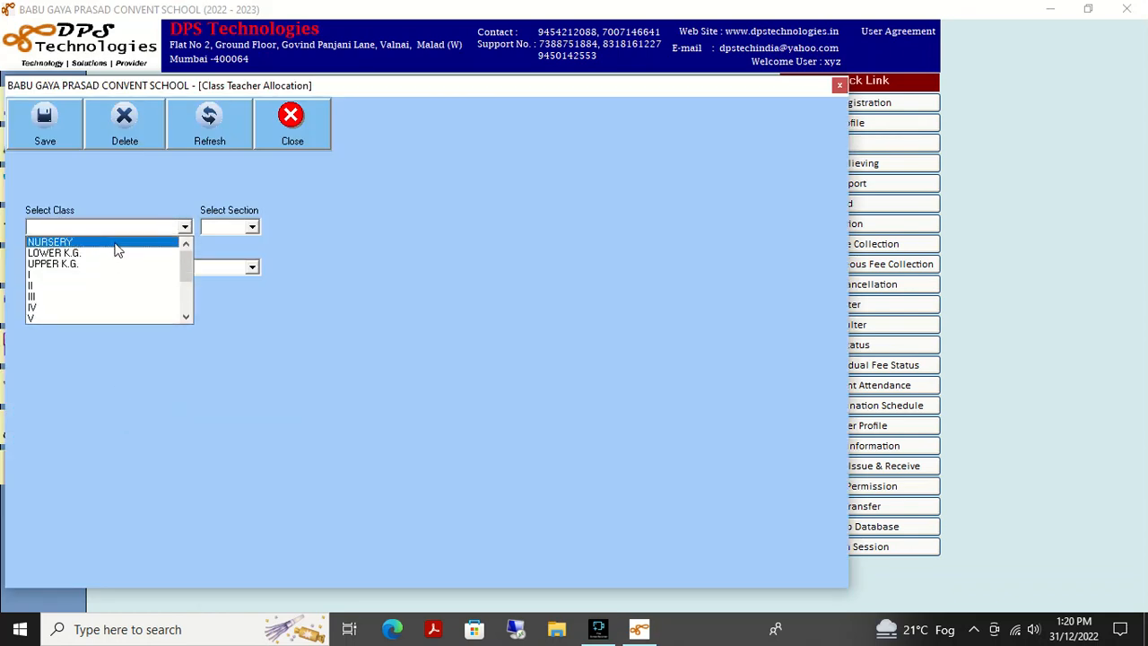
{"action": "left_click", "coordinate": [115, 243]}
{"action": "left_click", "coordinate": [251, 227]}
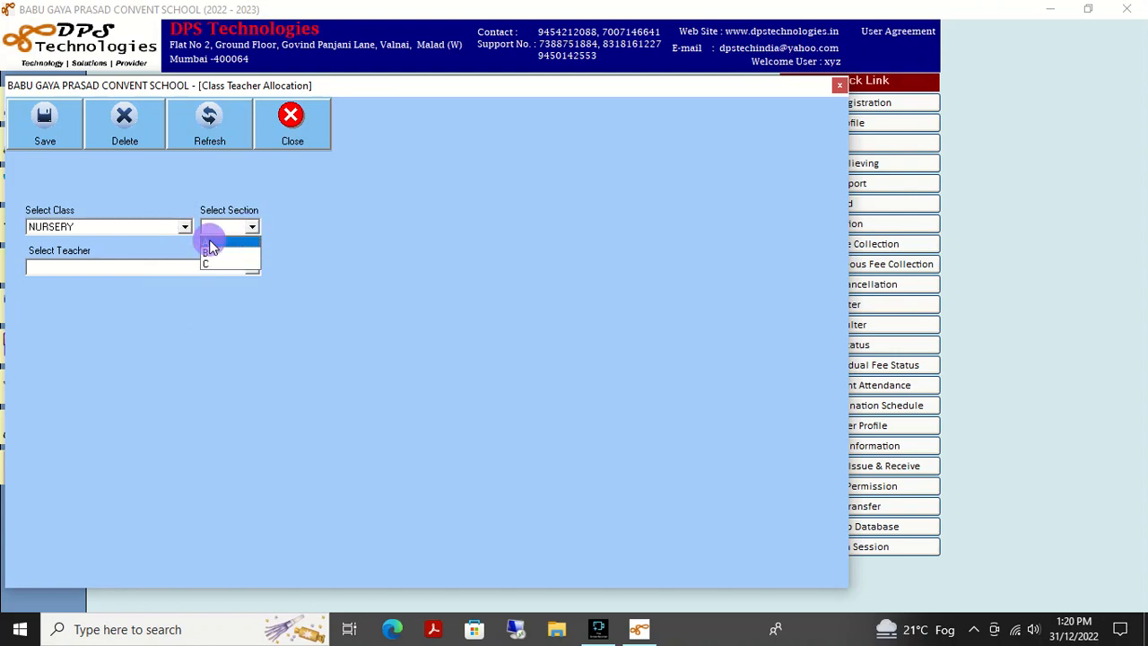
{"action": "left_click", "coordinate": [208, 242]}
{"action": "left_click", "coordinate": [248, 267]}
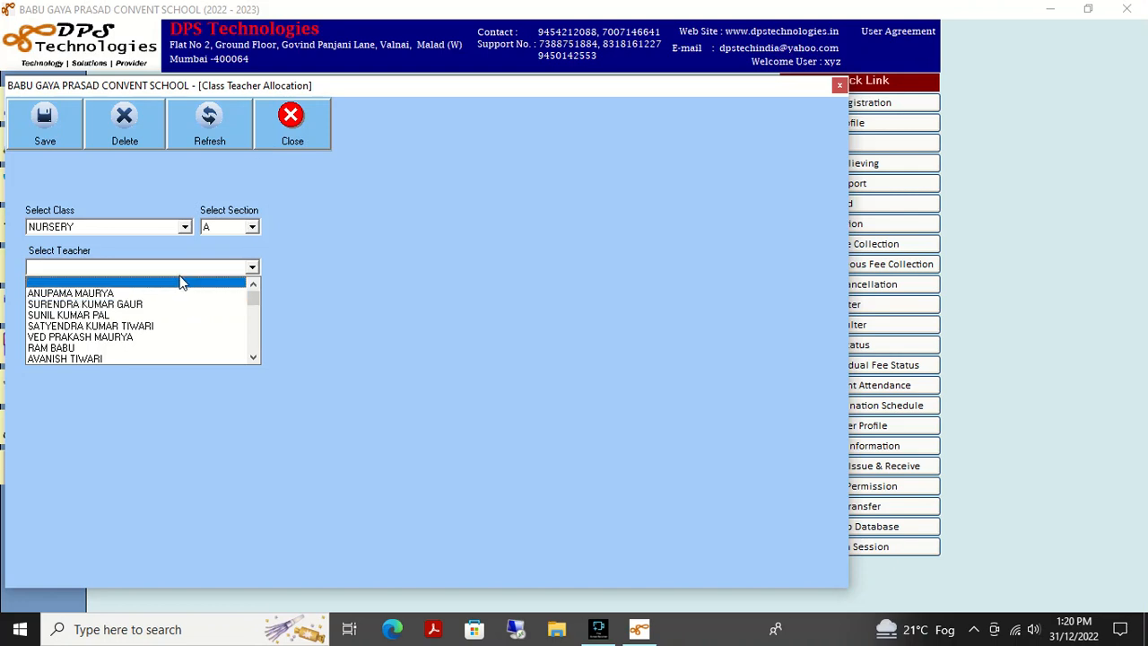
{"action": "left_click", "coordinate": [122, 347]}
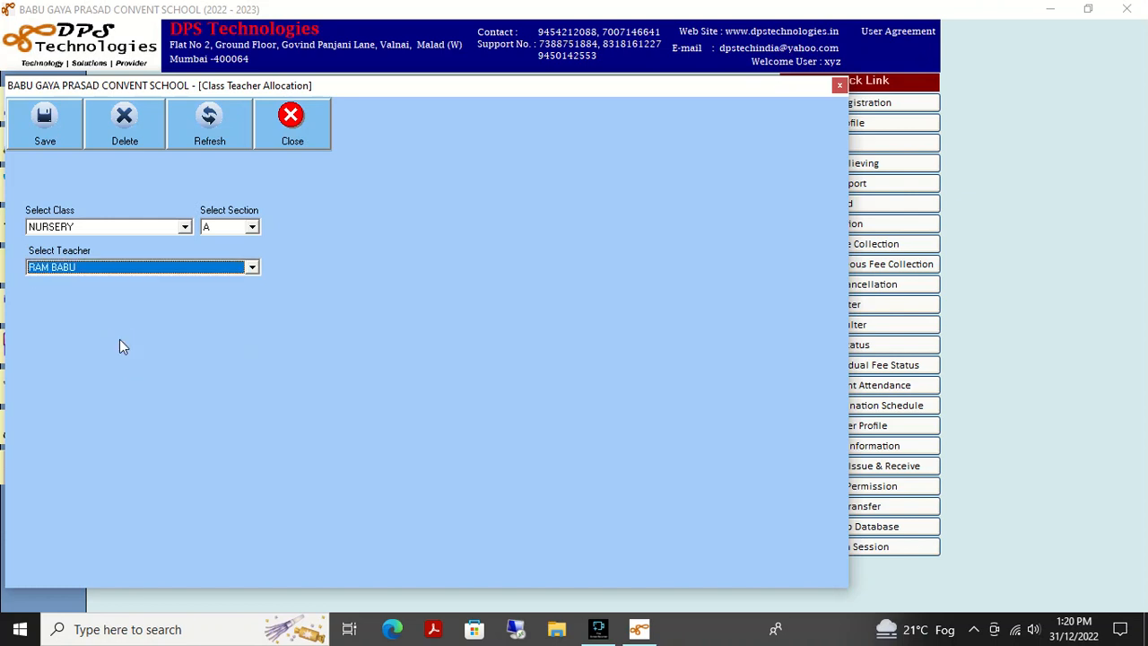
{"action": "left_click", "coordinate": [35, 129]}
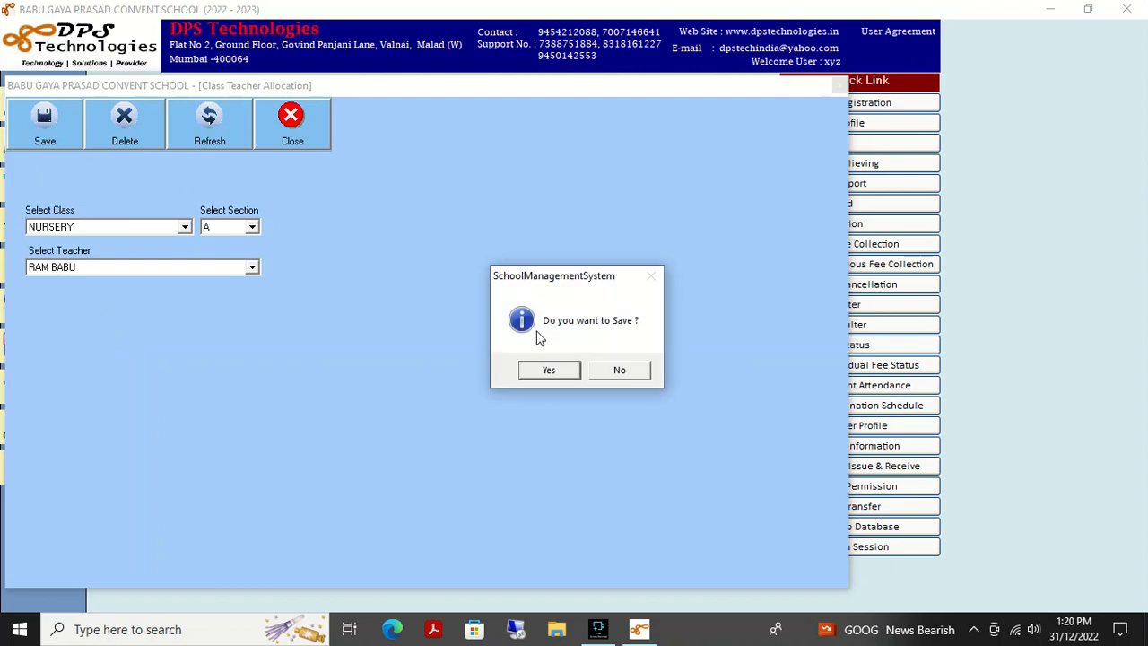
{"action": "left_click", "coordinate": [609, 377]}
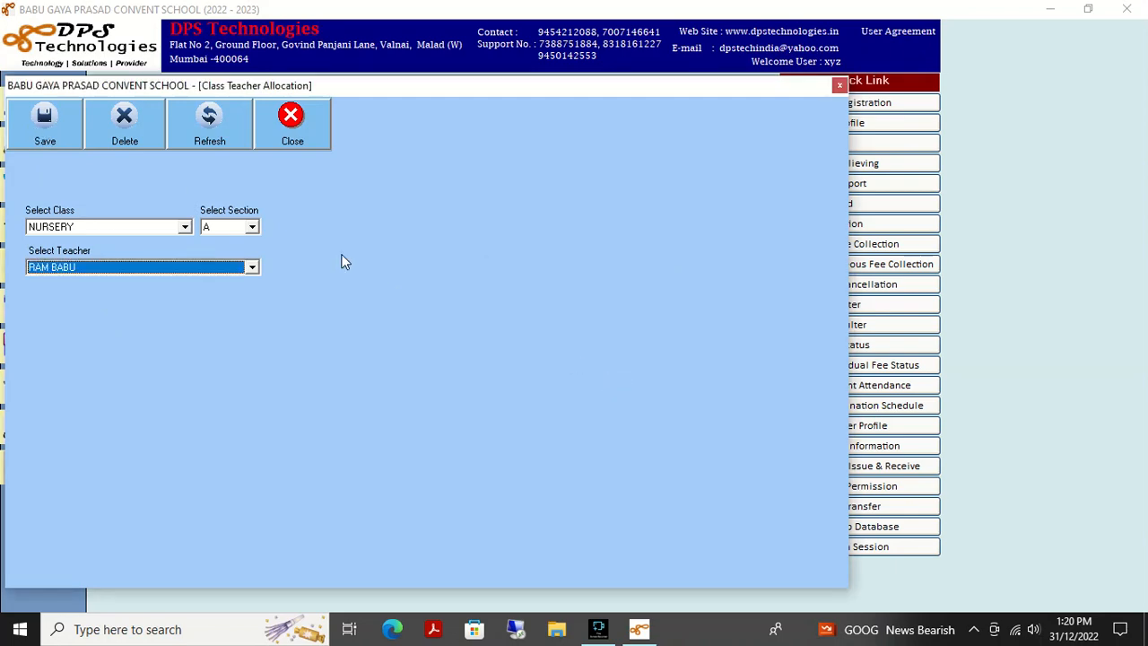
{"action": "left_click", "coordinate": [306, 120]}
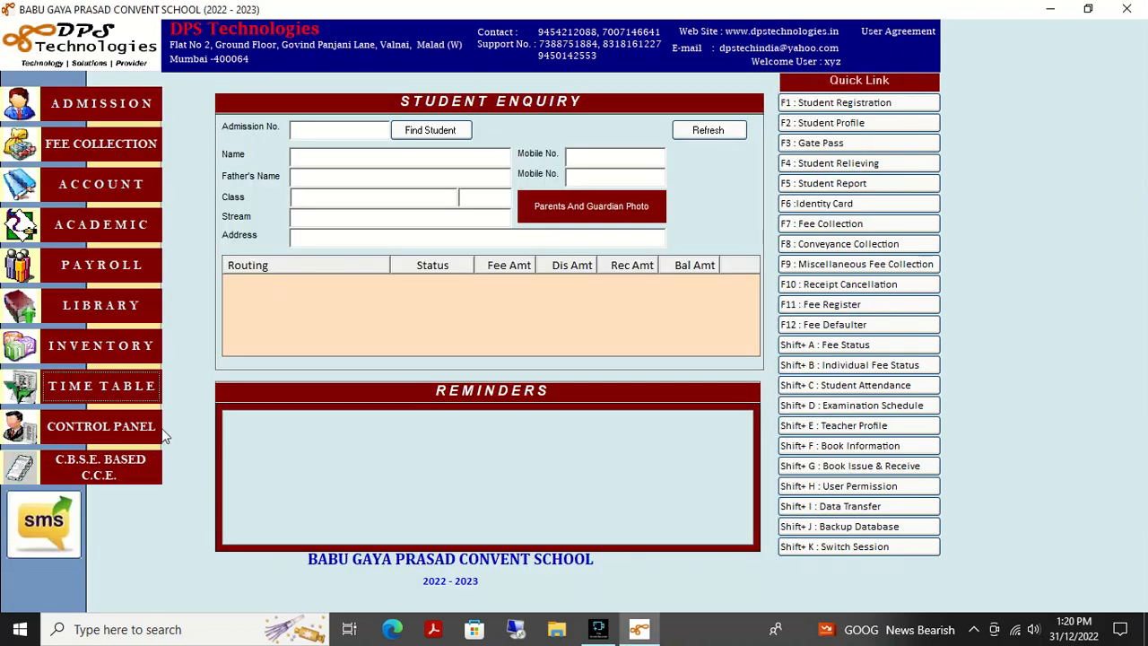
- Open Teaching Staff Allocation and check its staff and subject lists without choosing anything
{"action": "left_click", "coordinate": [114, 392]}
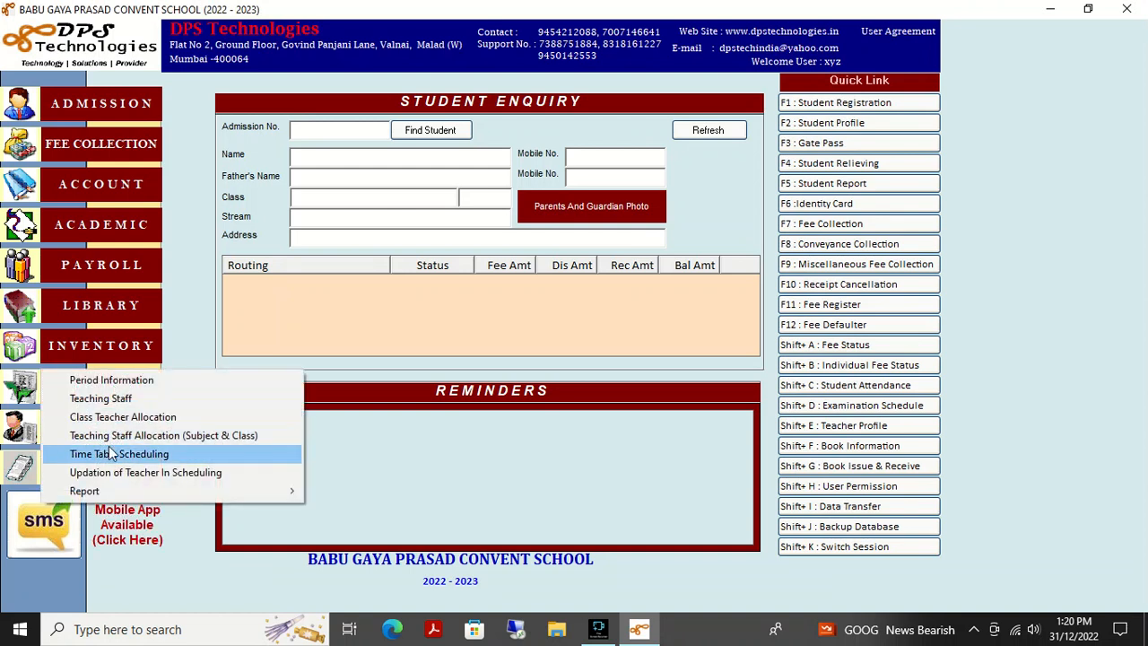
{"action": "left_click", "coordinate": [195, 437]}
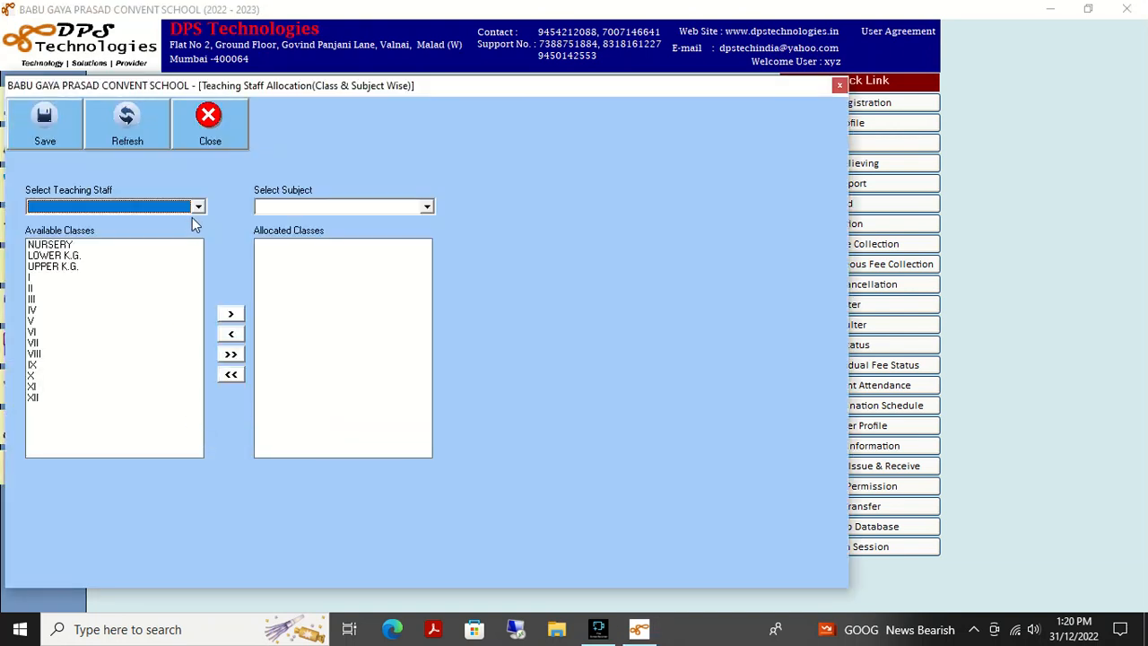
{"action": "left_click", "coordinate": [198, 207]}
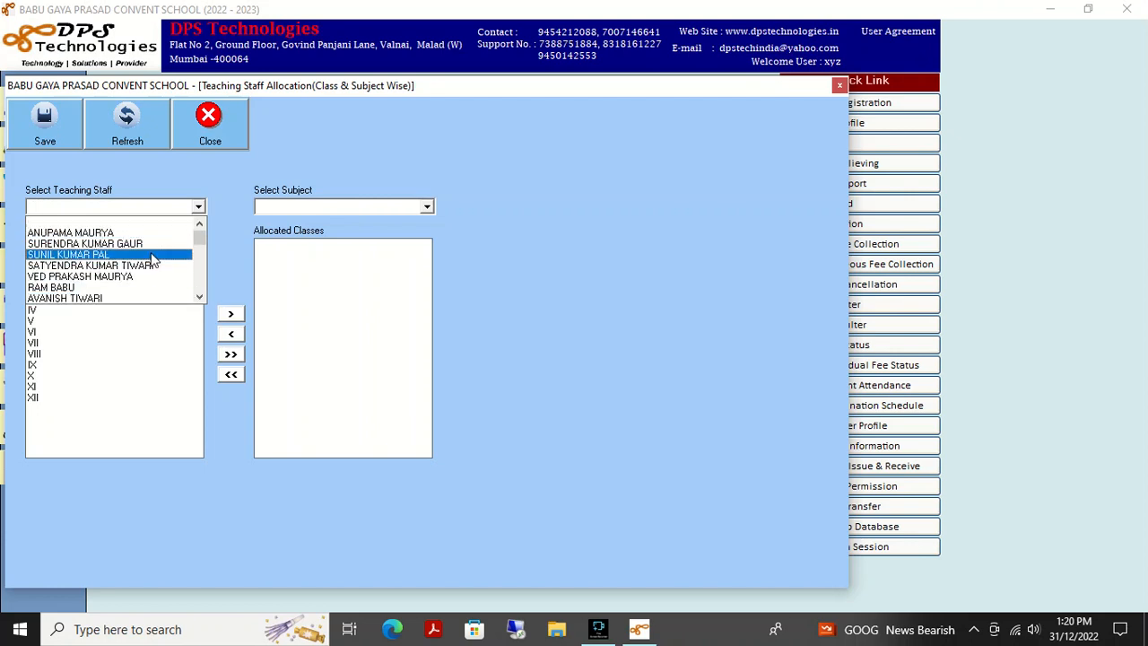
{"action": "left_click", "coordinate": [239, 173]}
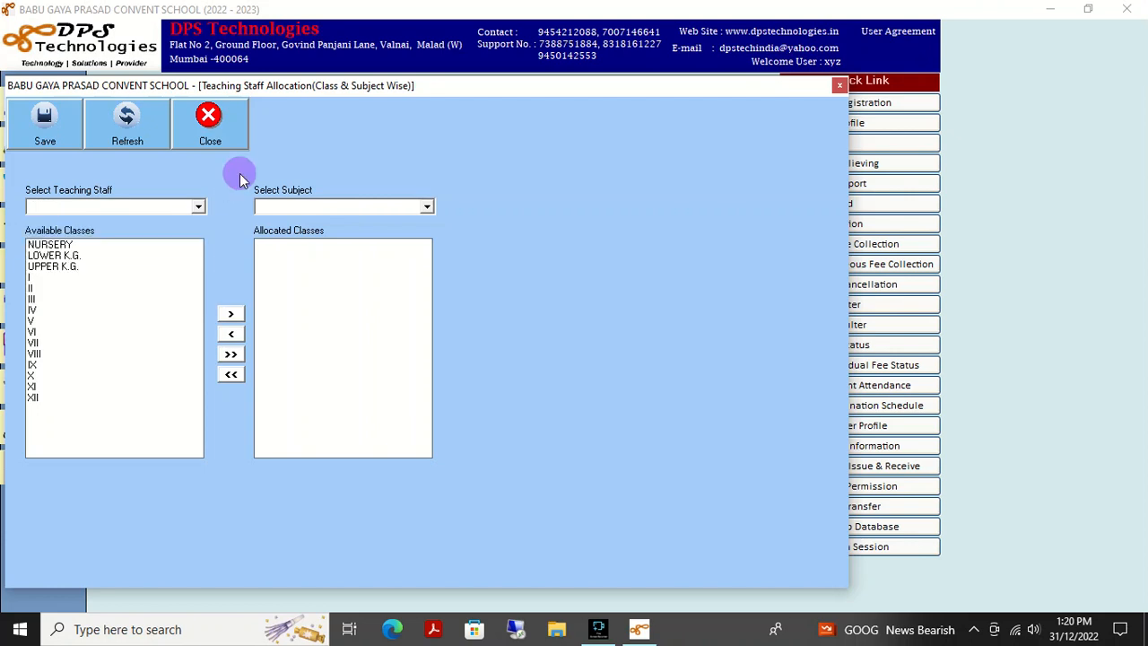
{"action": "left_click", "coordinate": [429, 203]}
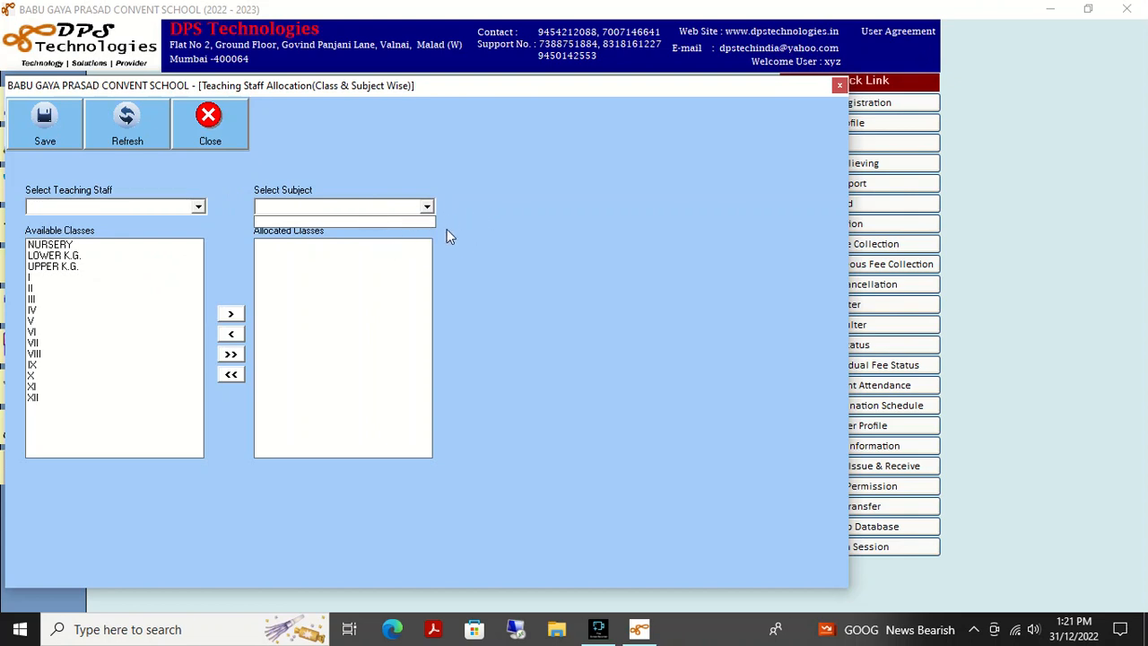
{"action": "left_click", "coordinate": [389, 158]}
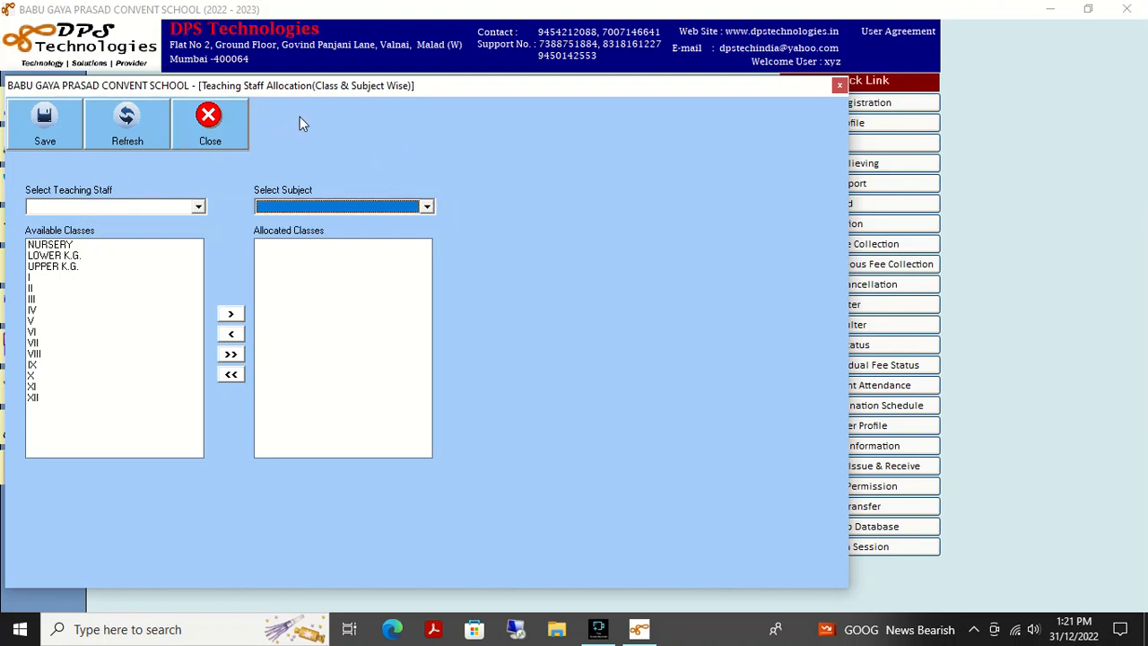
- Allocate classes NURSERY and V, then clear them with Refresh and close the form
{"action": "left_click", "coordinate": [47, 245]}
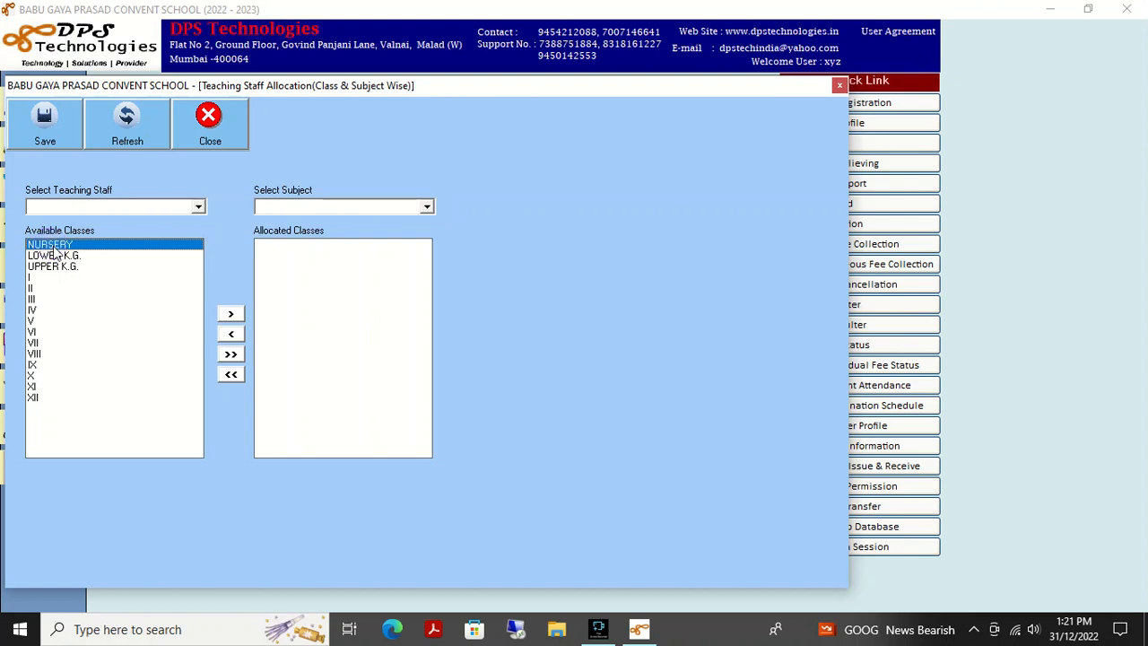
{"action": "left_click", "coordinate": [231, 314]}
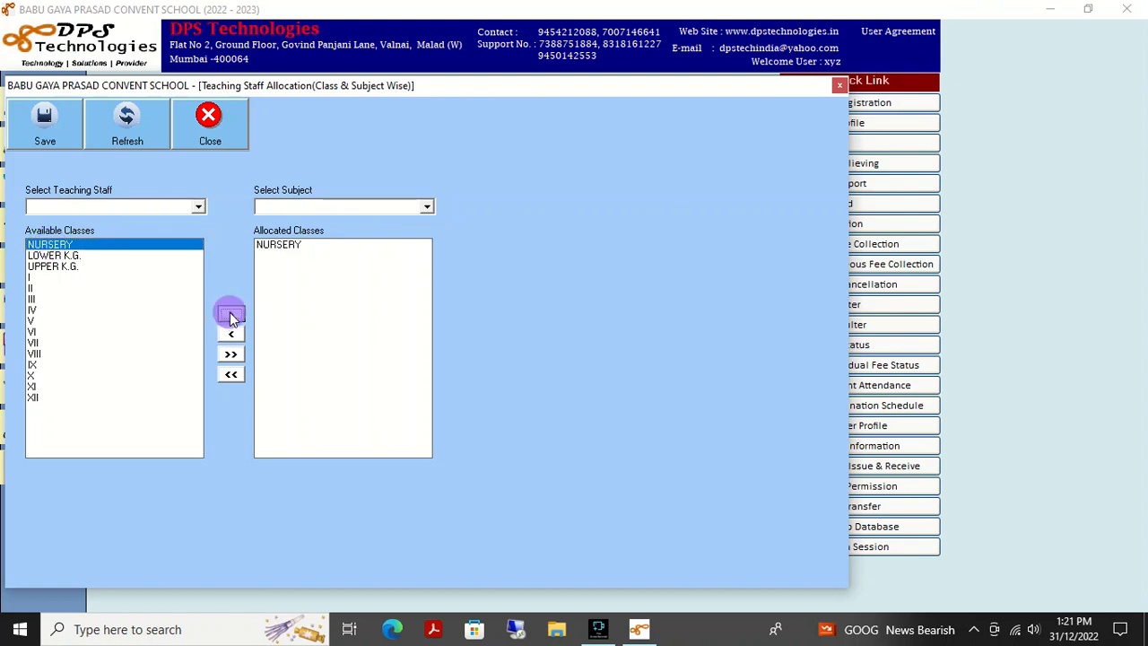
{"action": "left_click", "coordinate": [31, 320]}
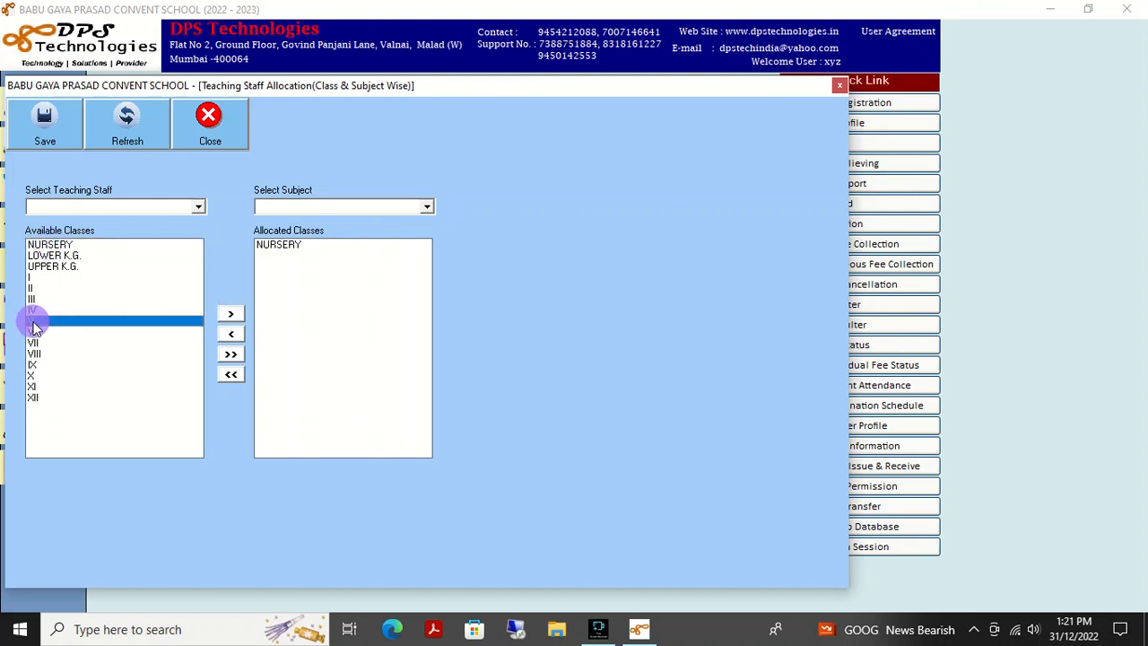
{"action": "left_click", "coordinate": [230, 315]}
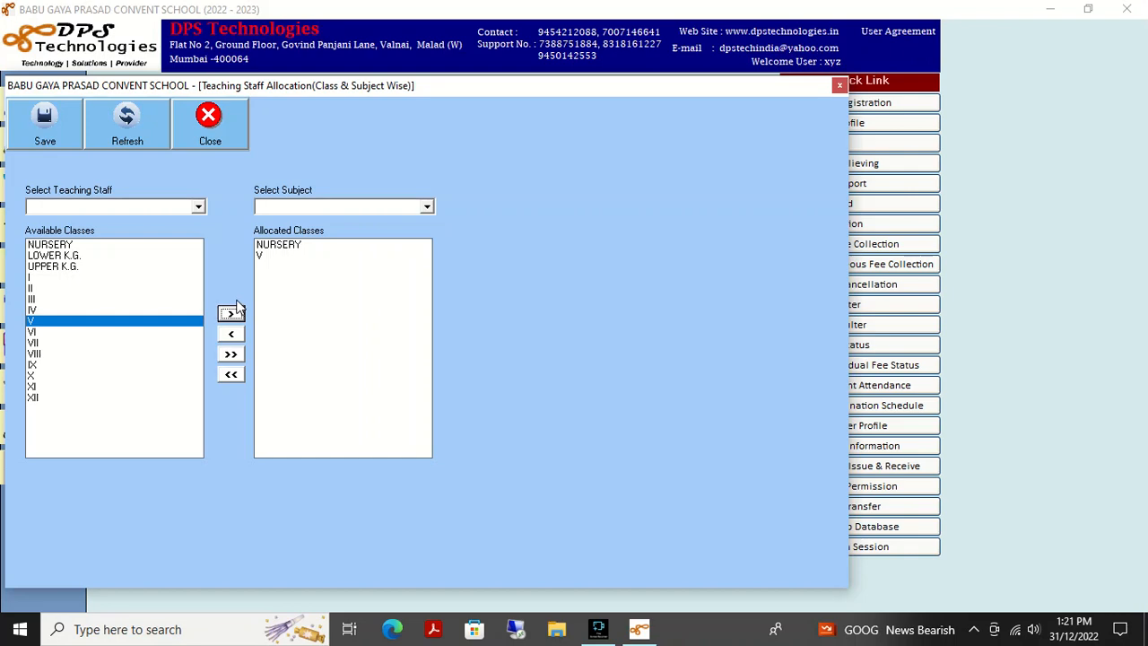
{"action": "left_click", "coordinate": [130, 134]}
{"action": "left_click", "coordinate": [207, 125]}
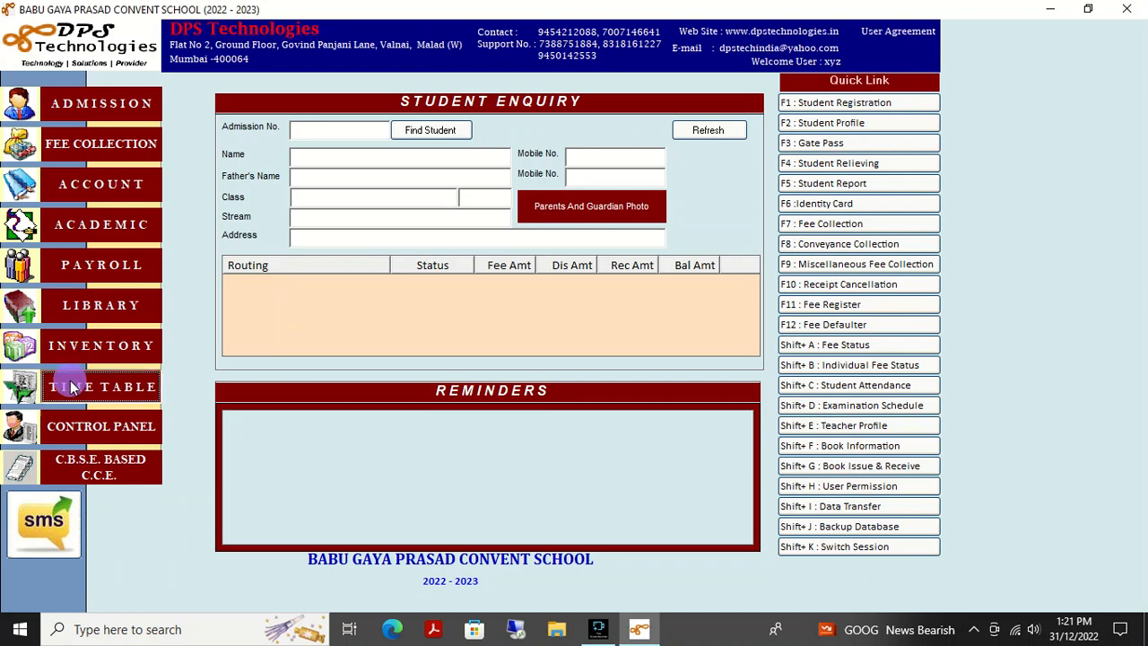
{"action": "left_click", "coordinate": [71, 386]}
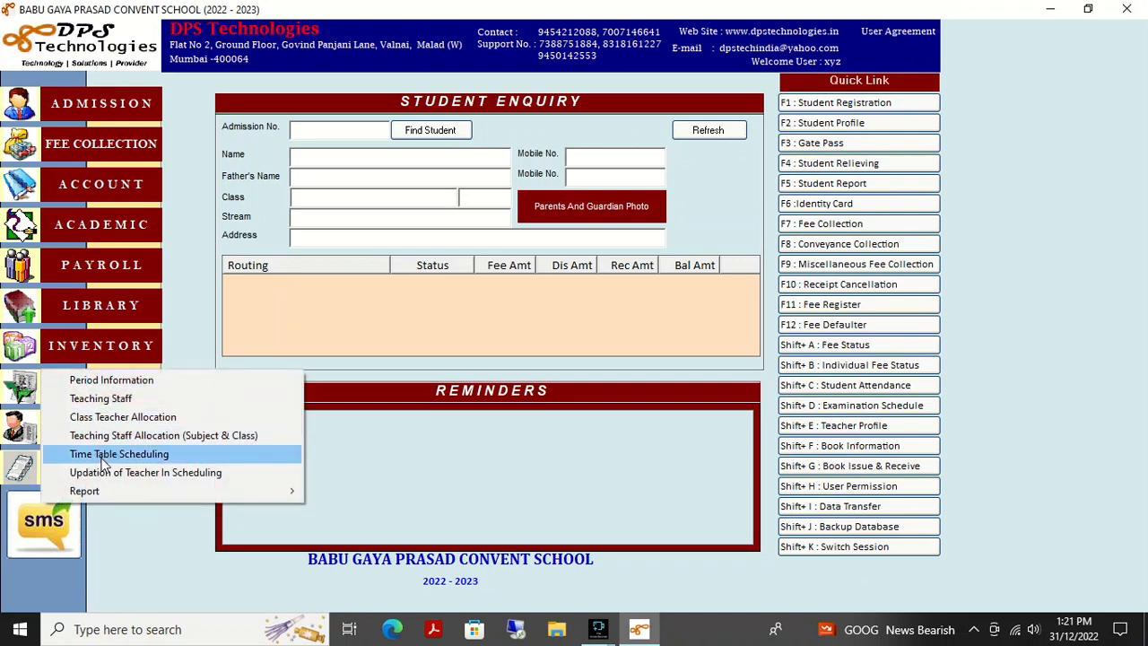
{"action": "left_click", "coordinate": [153, 457]}
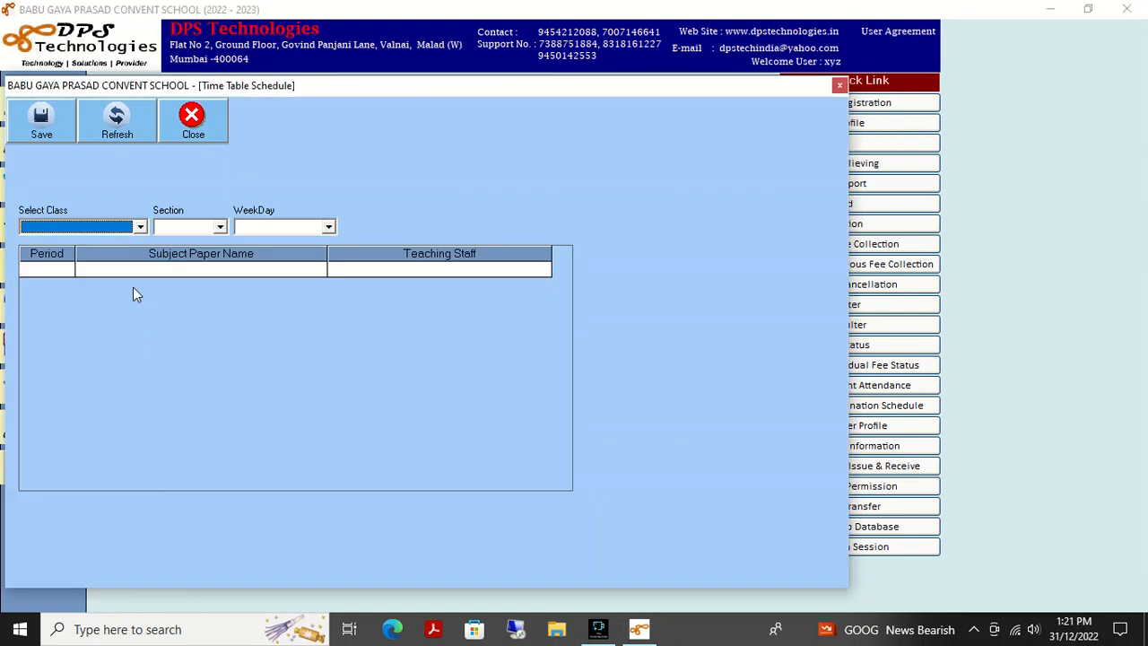
{"action": "left_click", "coordinate": [140, 227]}
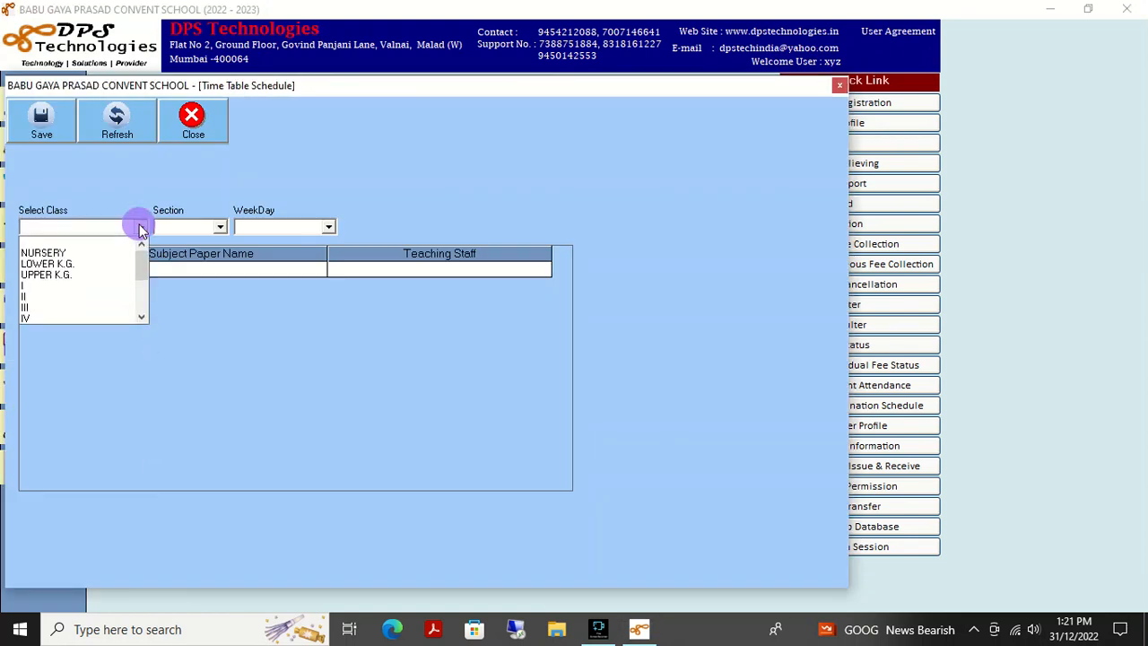
{"action": "left_click", "coordinate": [80, 254]}
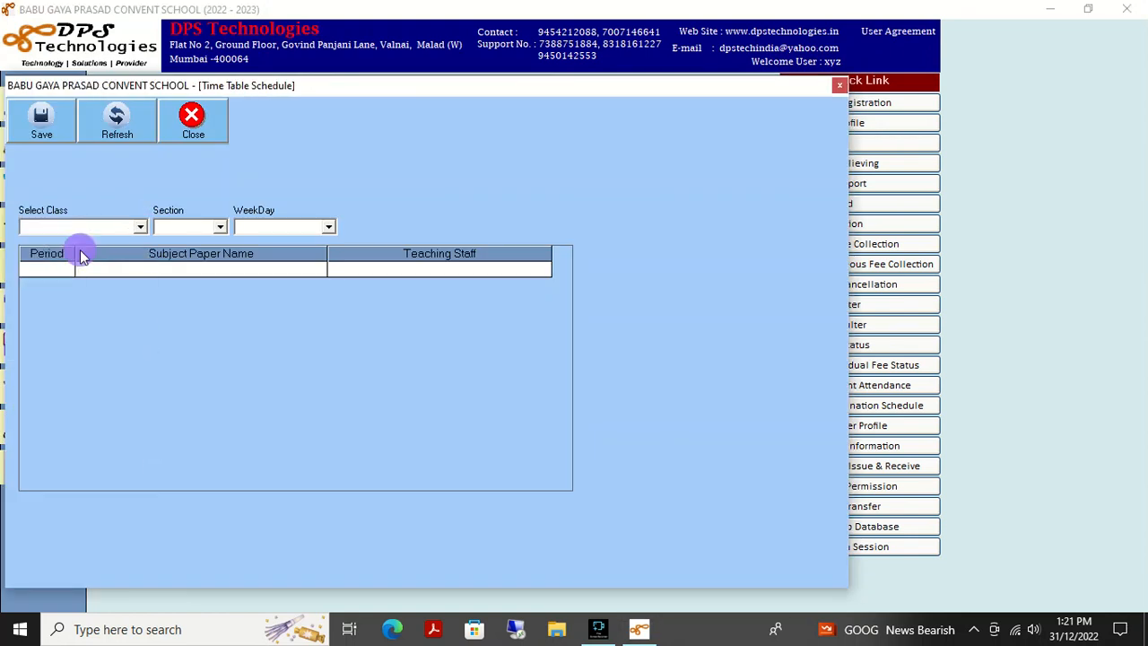
{"action": "left_click", "coordinate": [220, 227]}
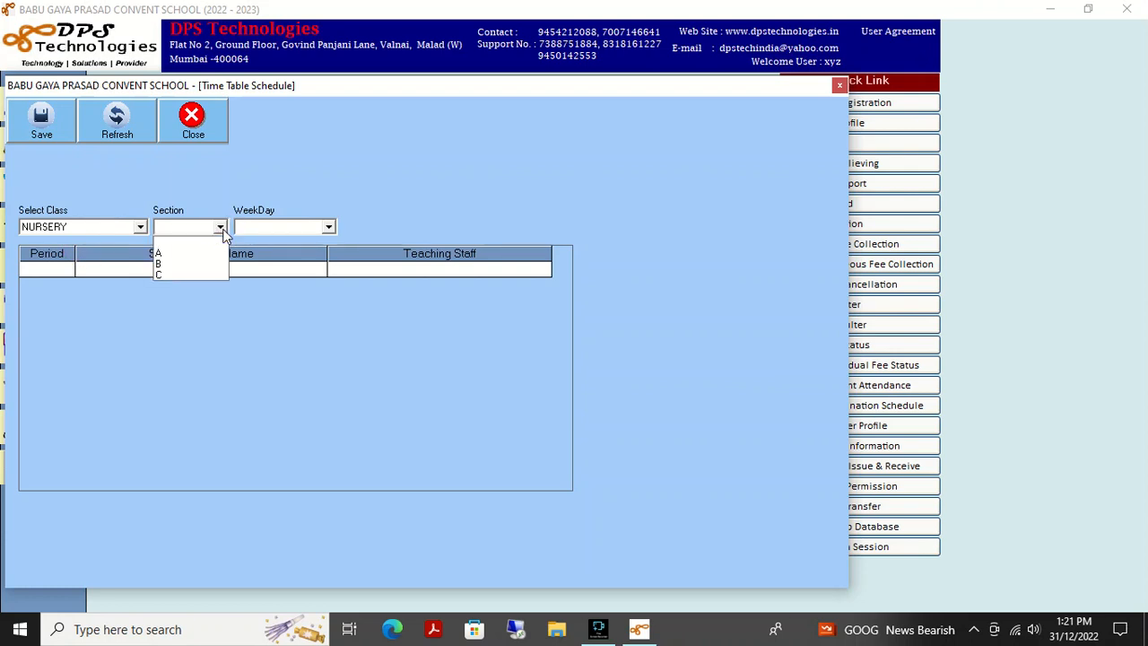
{"action": "left_click", "coordinate": [205, 249]}
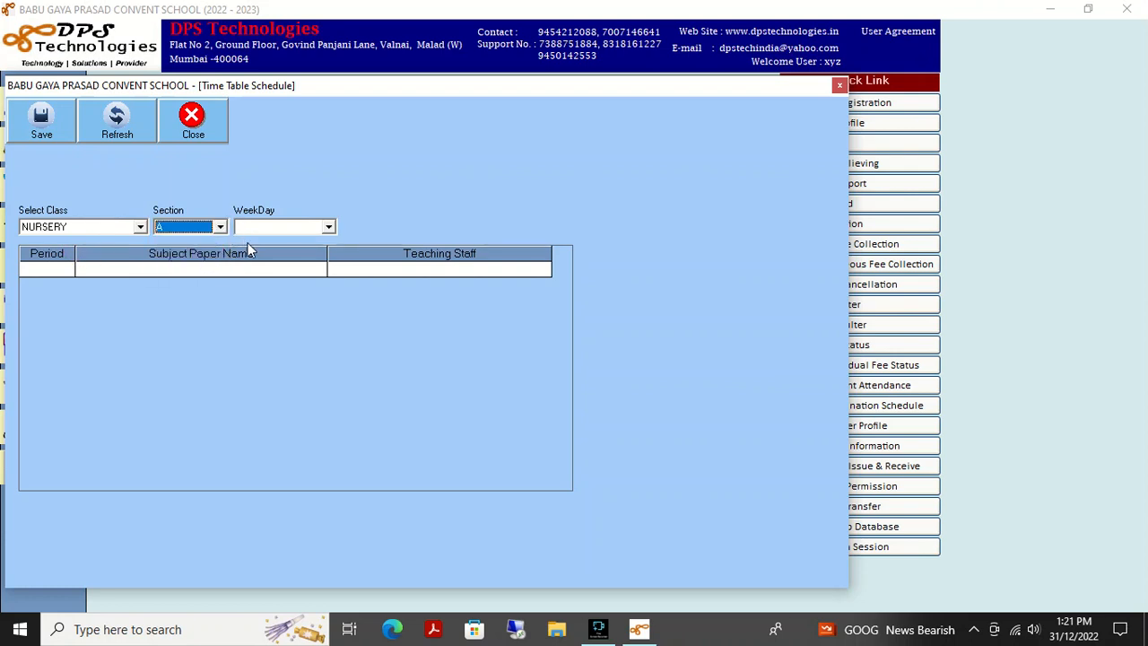
{"action": "left_click", "coordinate": [328, 226]}
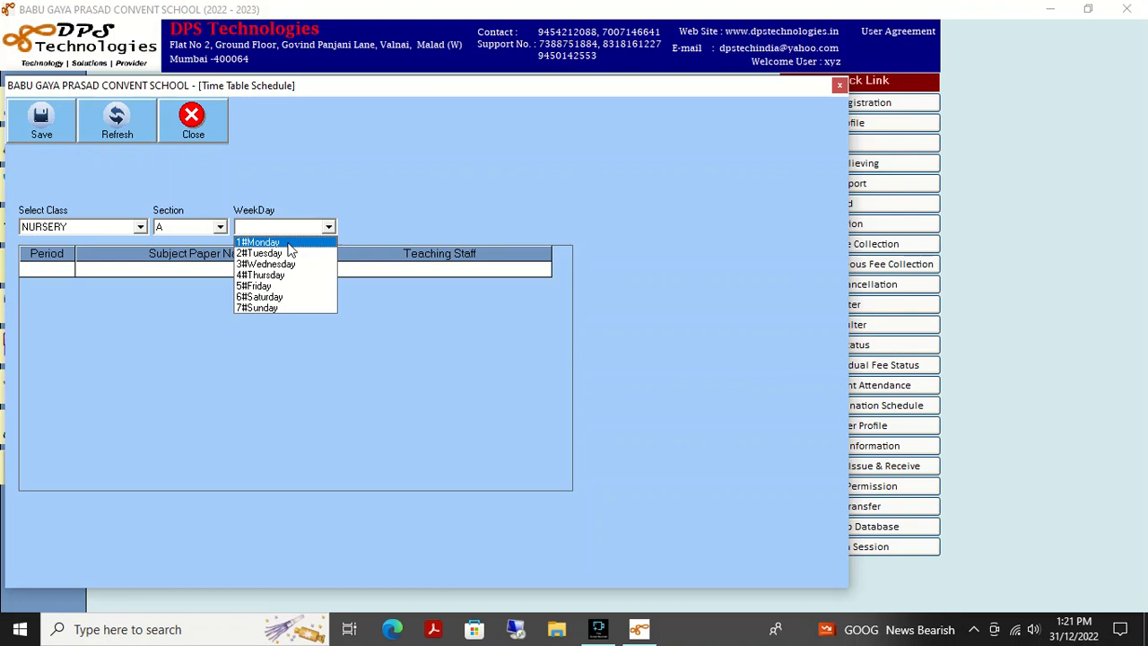
{"action": "left_click", "coordinate": [288, 243]}
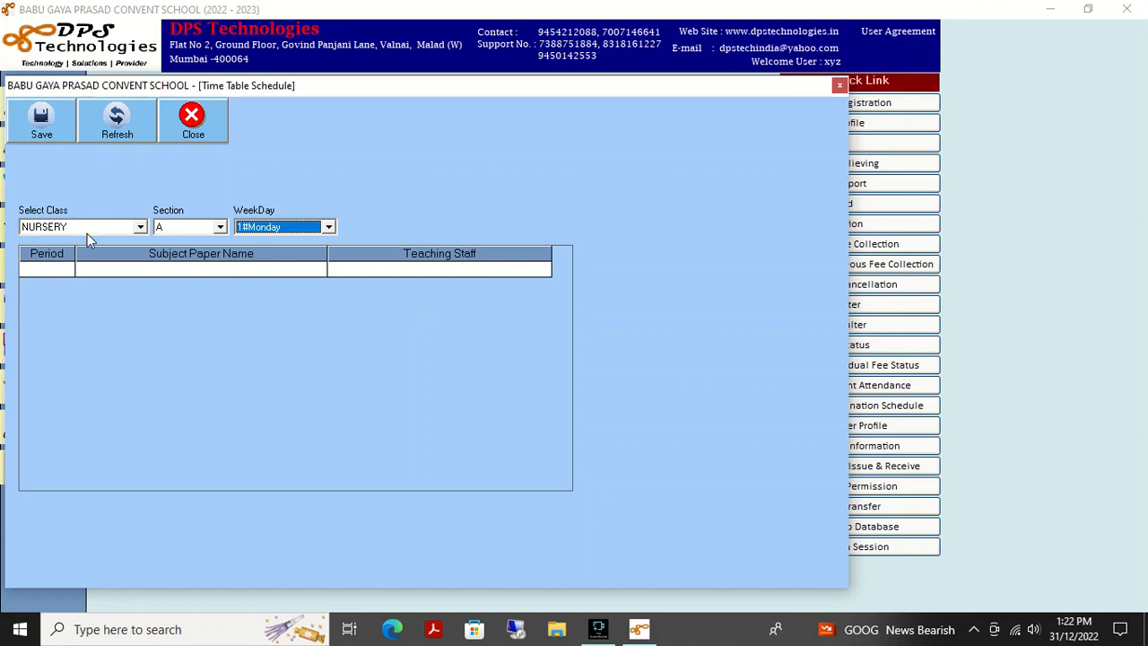
{"action": "left_click", "coordinate": [195, 125]}
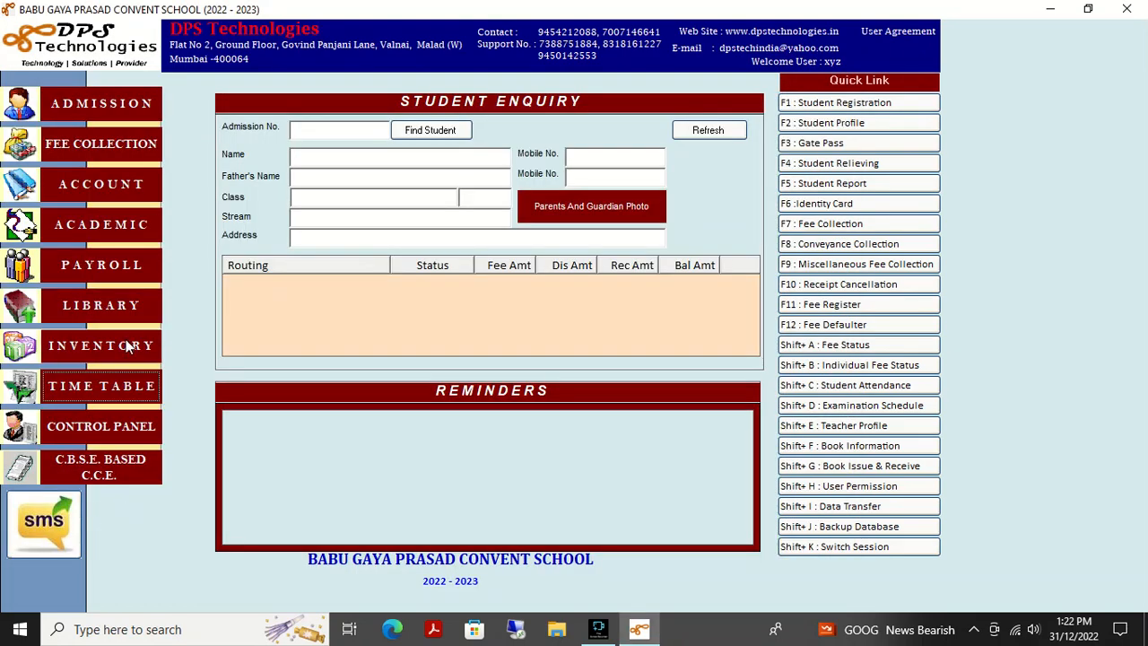
{"action": "left_click", "coordinate": [112, 383]}
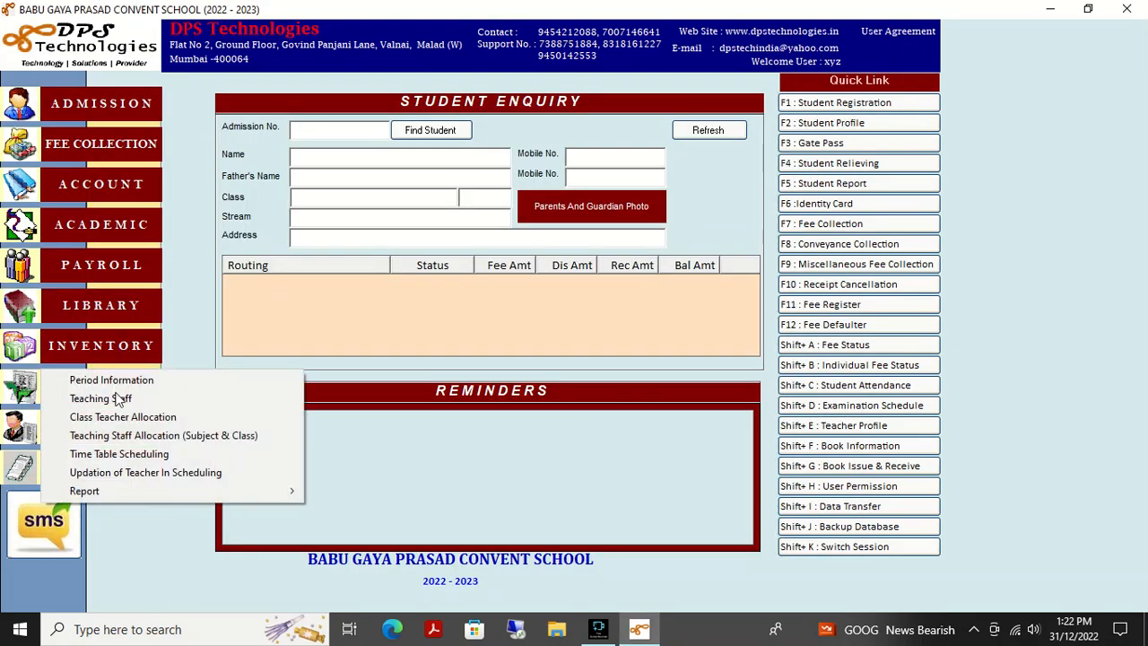
{"action": "left_click", "coordinate": [118, 475]}
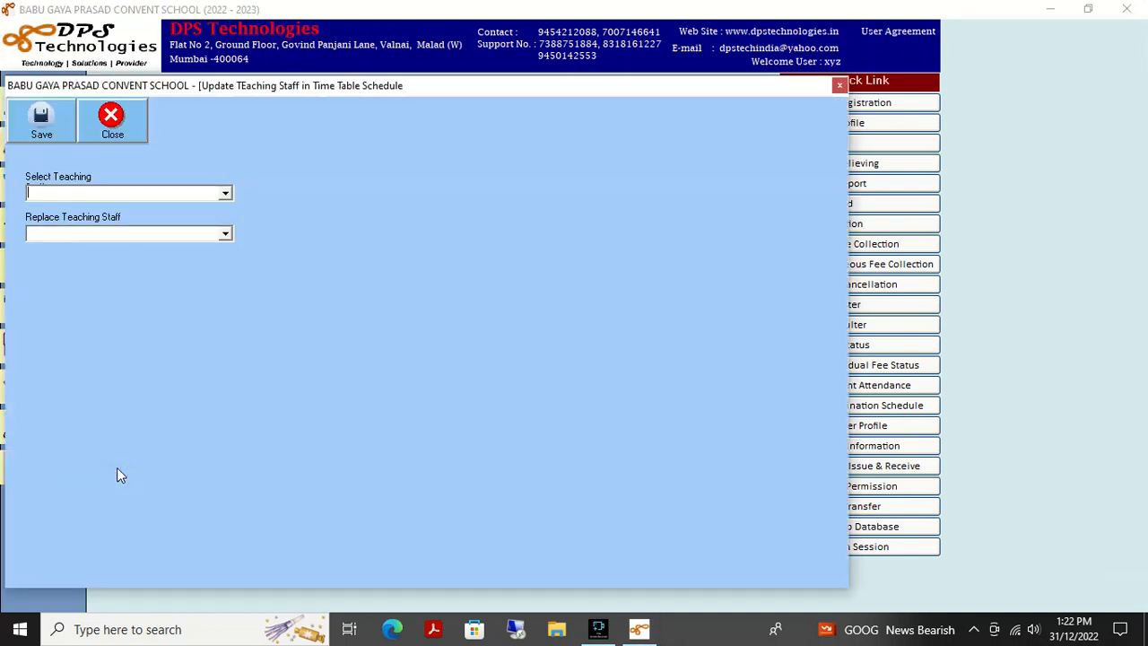
{"action": "left_click", "coordinate": [225, 193]}
{"action": "left_click", "coordinate": [155, 207]}
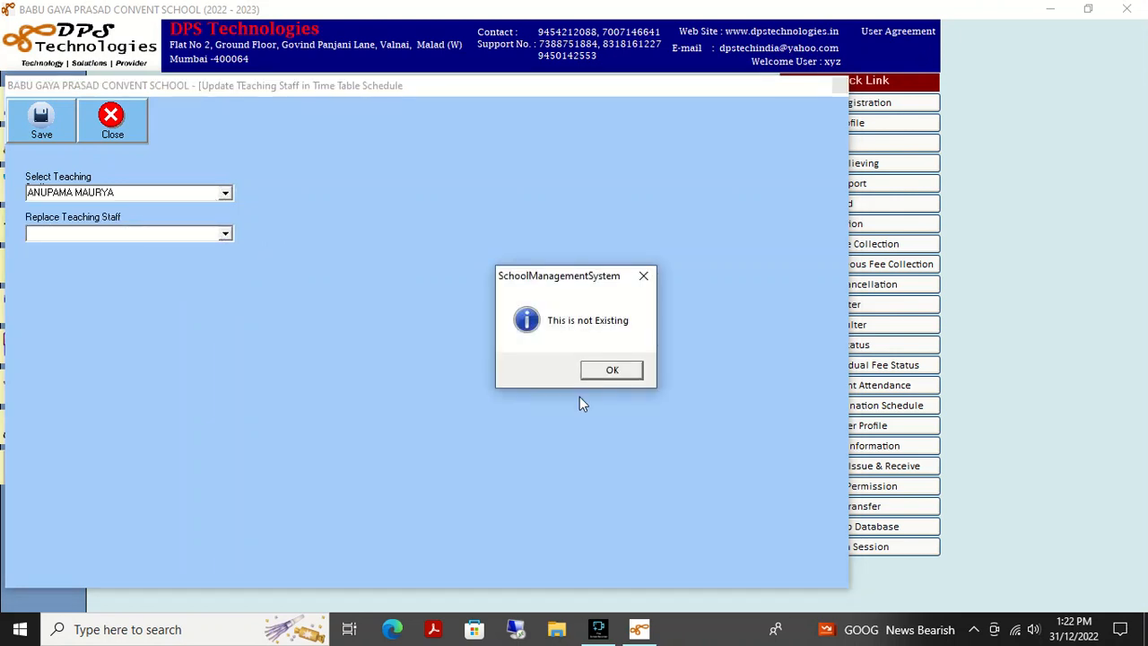
{"action": "left_click", "coordinate": [611, 370]}
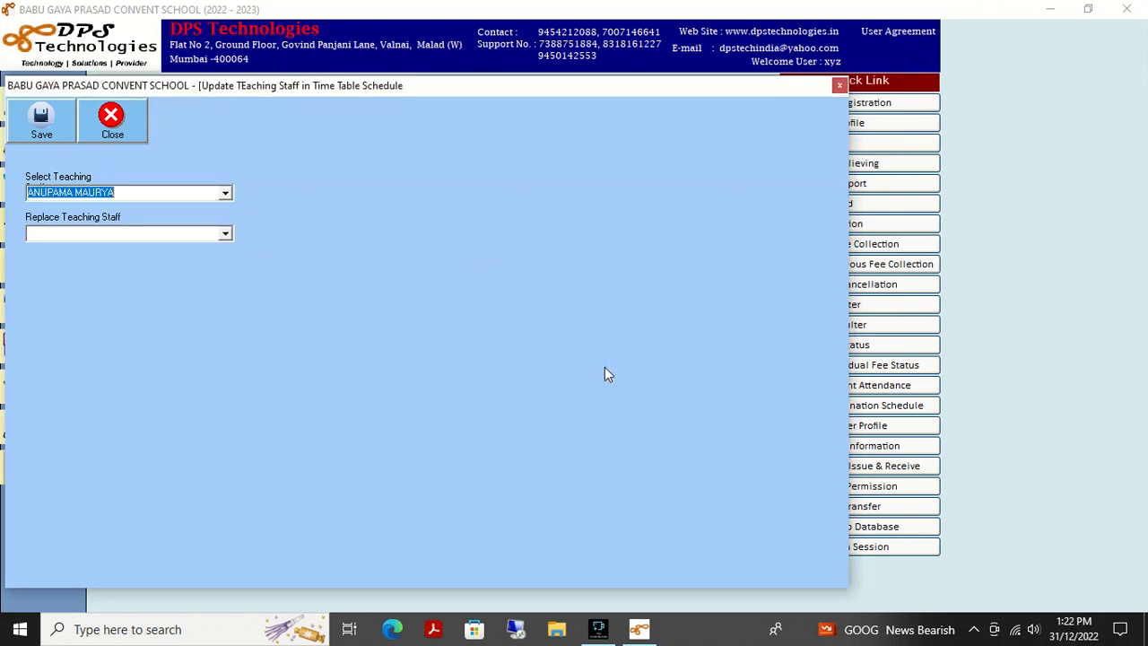
{"action": "left_click", "coordinate": [226, 235]}
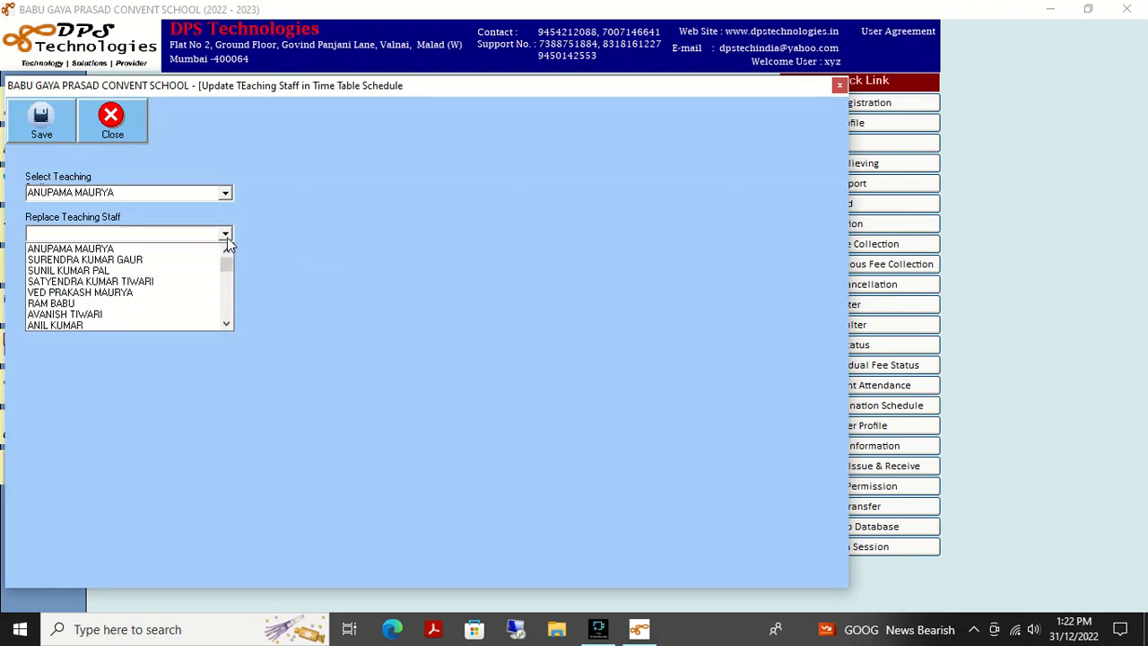
{"action": "left_click", "coordinate": [154, 272]}
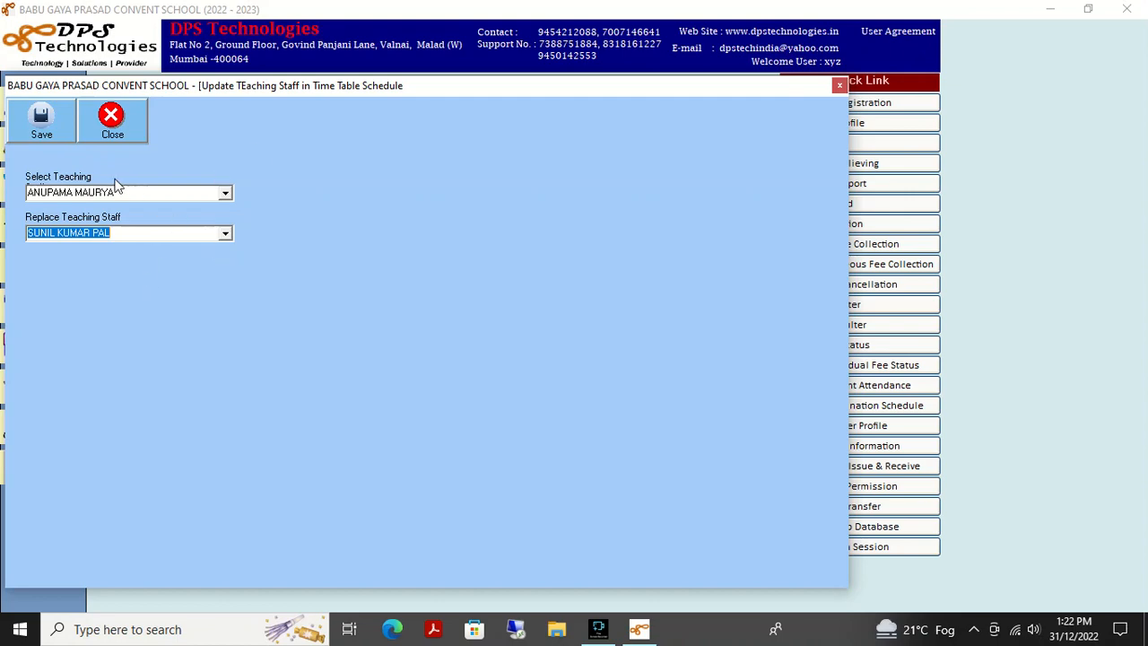
{"action": "left_click", "coordinate": [99, 123]}
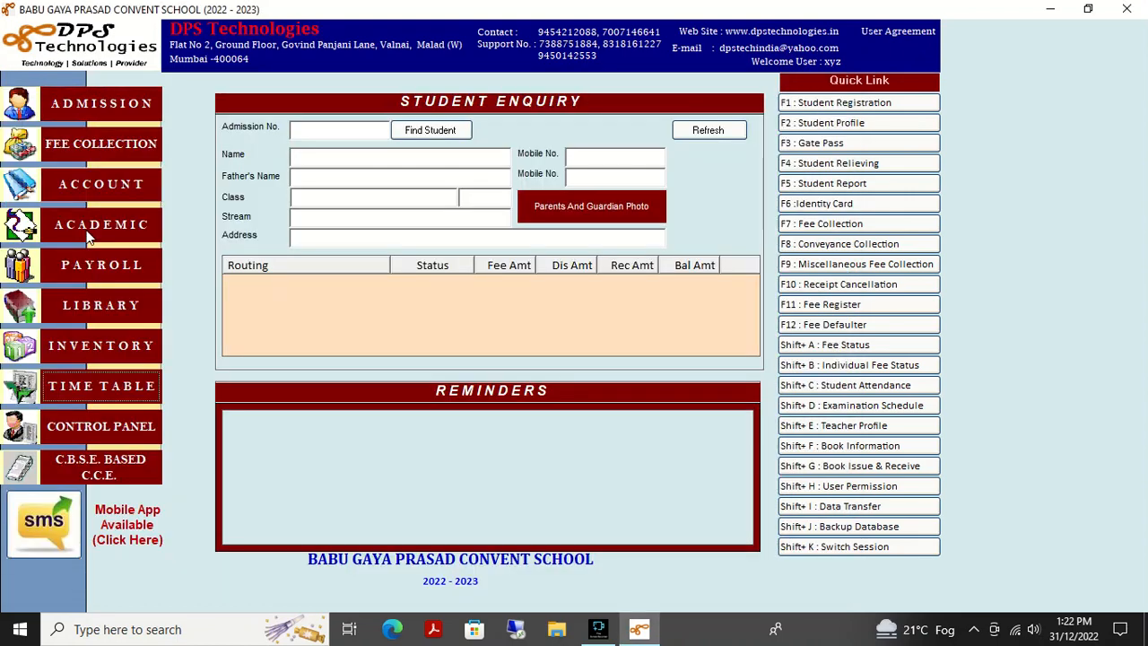
- Look over the TIME TABLE options including Report, then bring up Fine Screen Recorder
{"action": "left_click", "coordinate": [87, 386]}
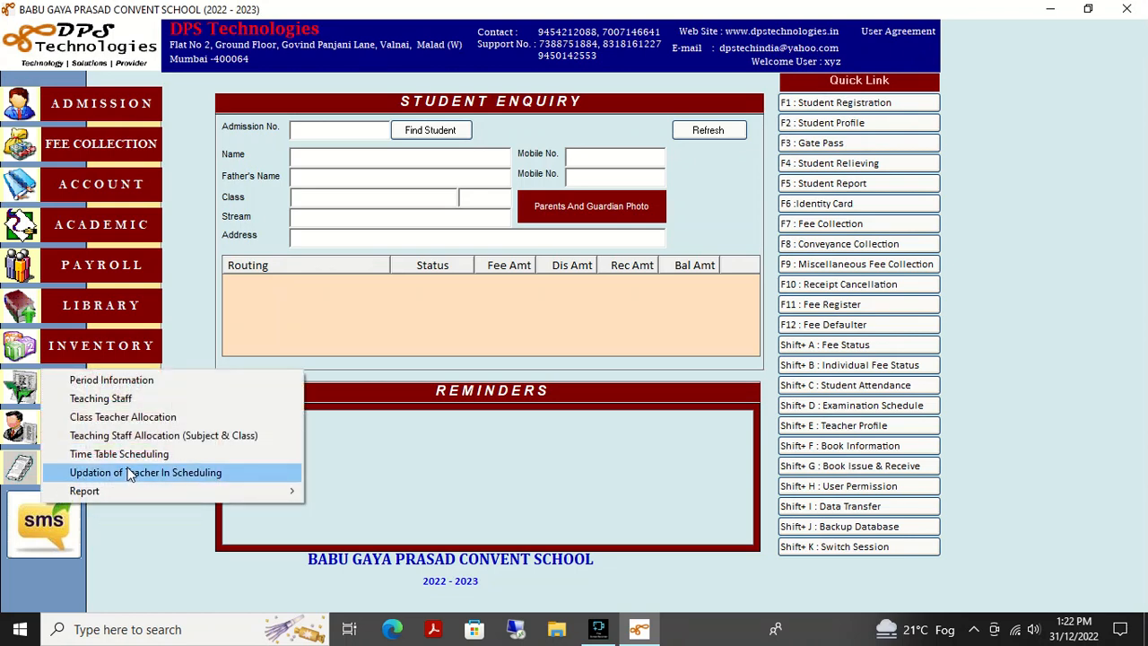
{"action": "mouse_move", "coordinate": [134, 492]}
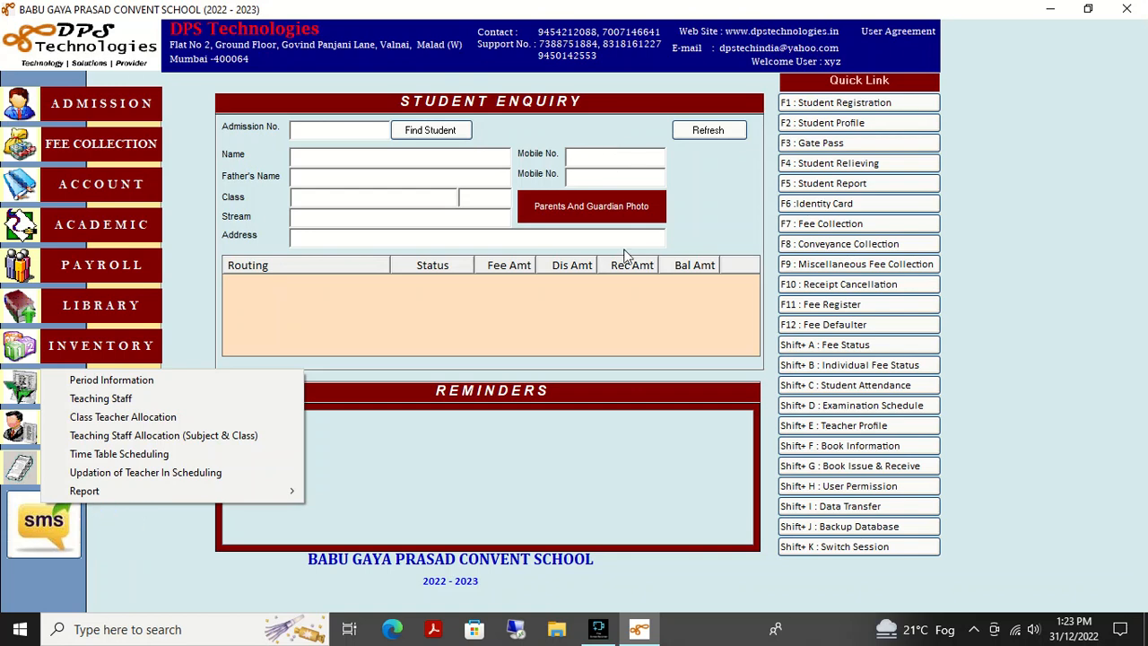
{"action": "left_click", "coordinate": [188, 194]}
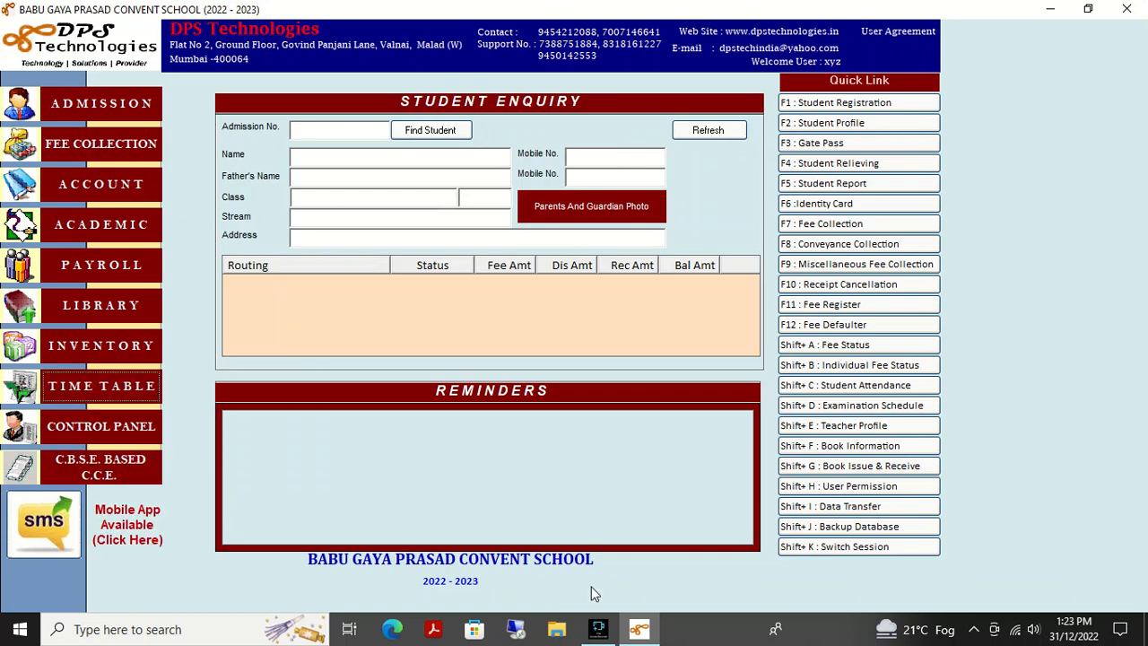
{"action": "left_click", "coordinate": [597, 630]}
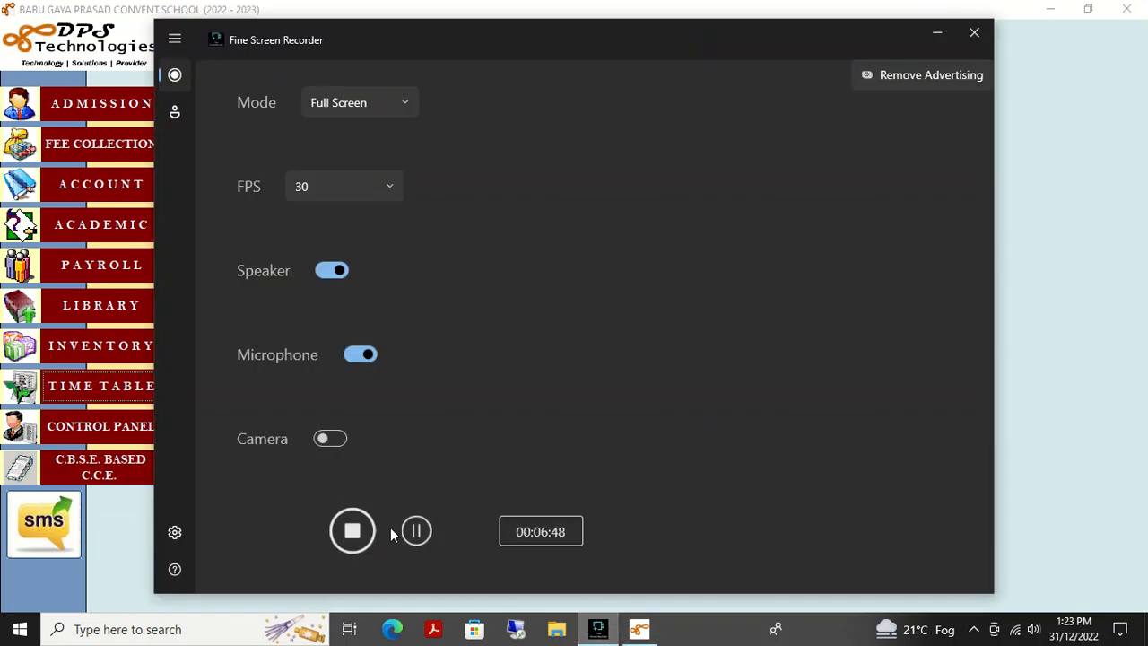